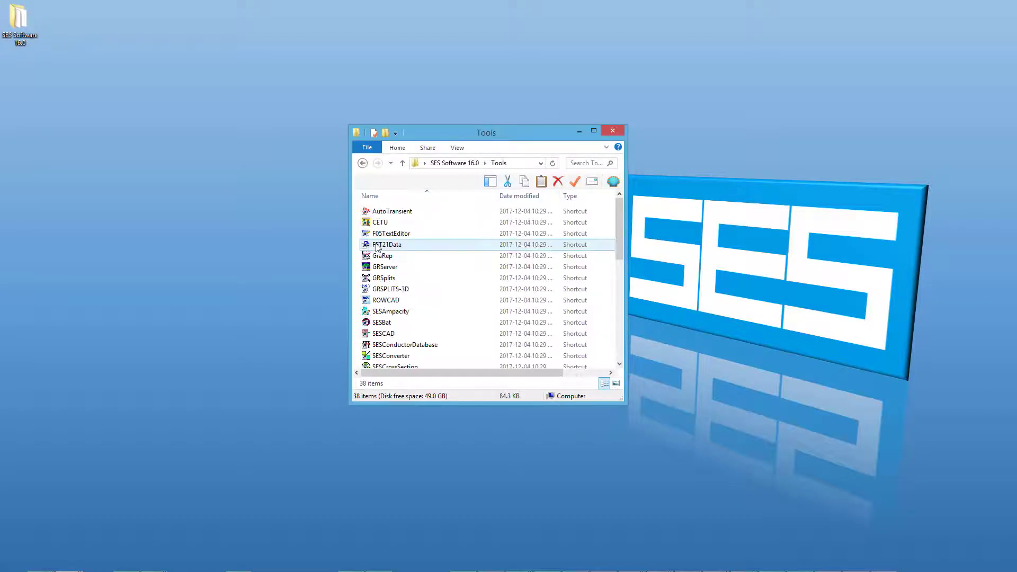
# Scroll down the Tools folder and launch the SESLibrary shortcut.
pyautogui.scroll(-3, 382, 281)
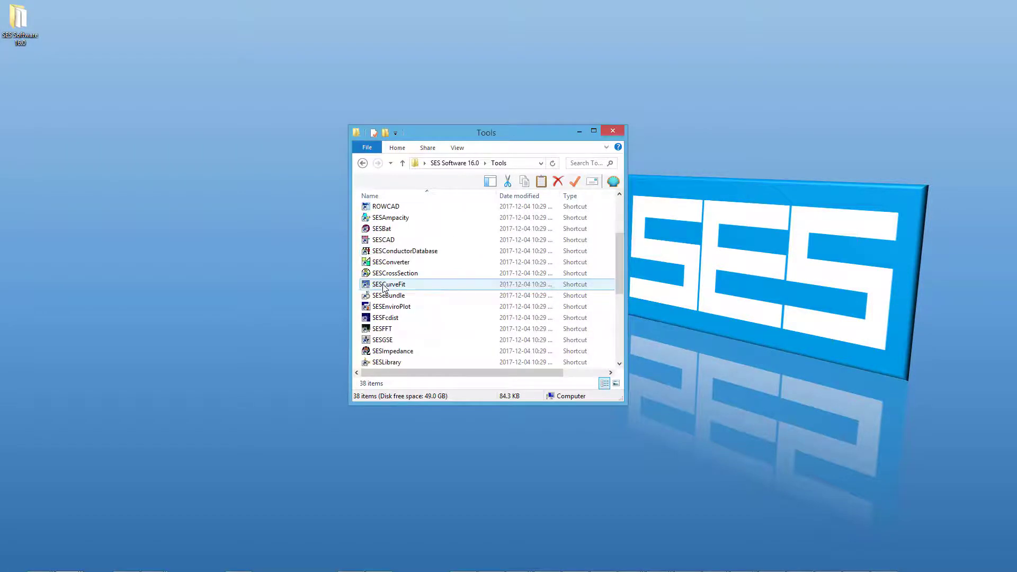
pyautogui.scroll(-1, 385, 287)
pyautogui.doubleClick(386, 329)
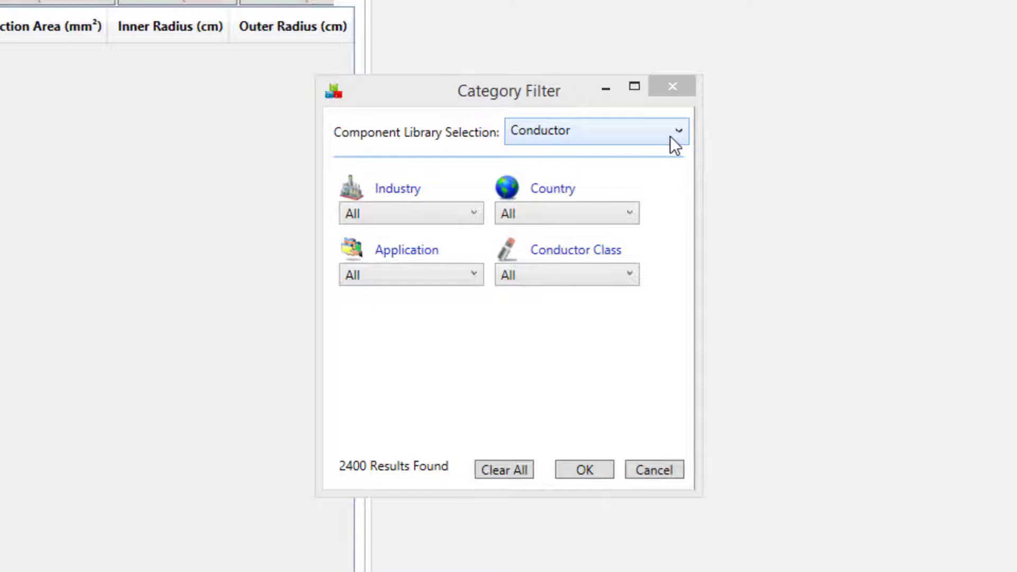
# View the filters for the Cable, Fence Post, GIS/GIL and CP/Mitigation component libraries.
pyautogui.click(669, 136)
pyautogui.click(662, 175)
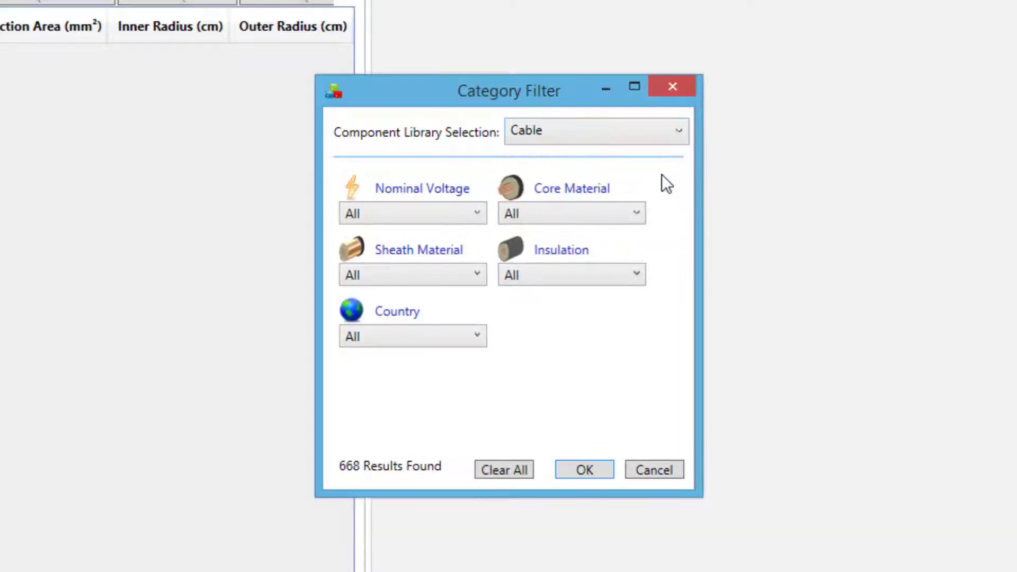
pyautogui.click(669, 139)
pyautogui.click(652, 200)
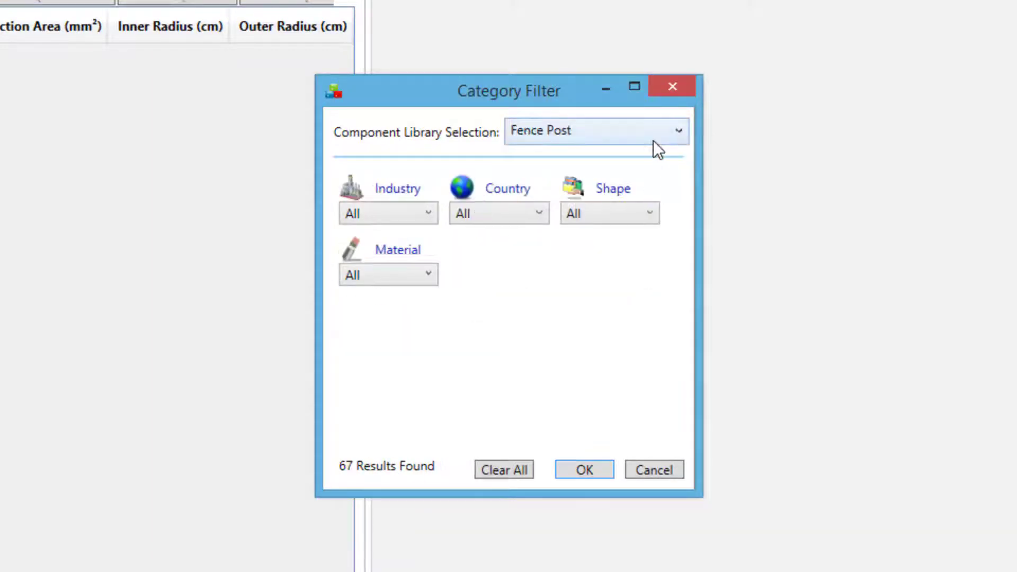
pyautogui.click(653, 141)
pyautogui.click(638, 212)
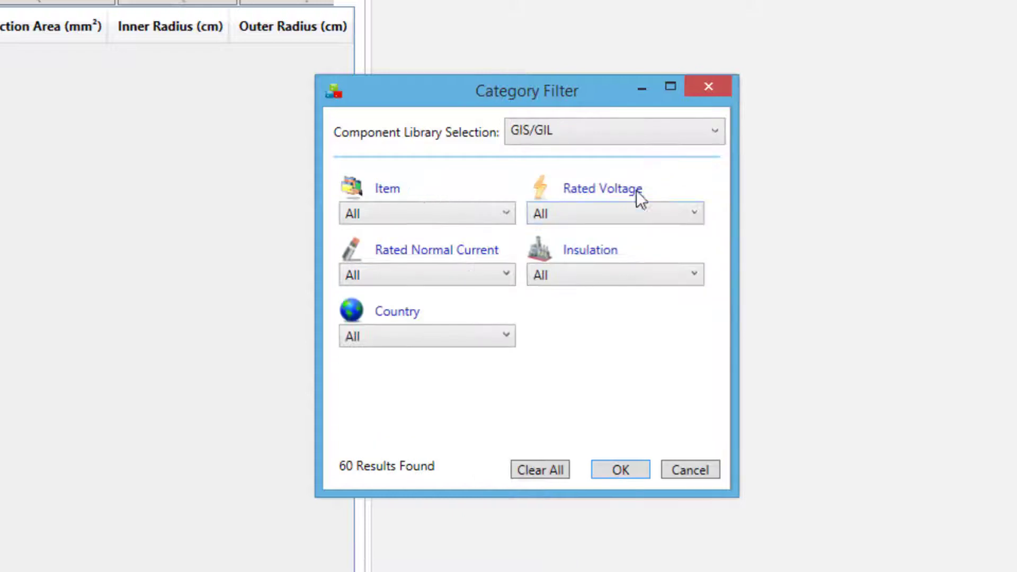
pyautogui.click(638, 141)
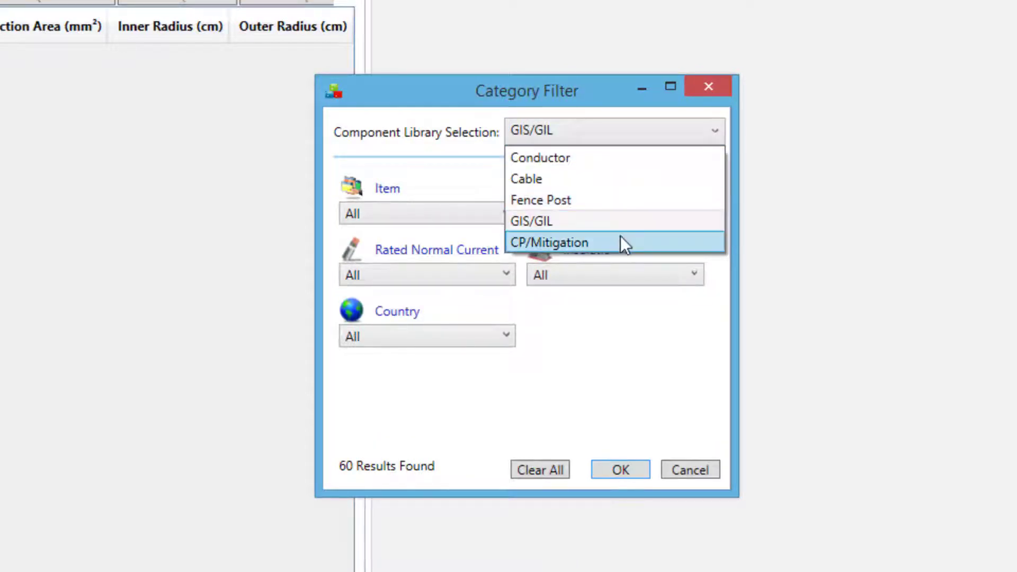
pyautogui.click(621, 236)
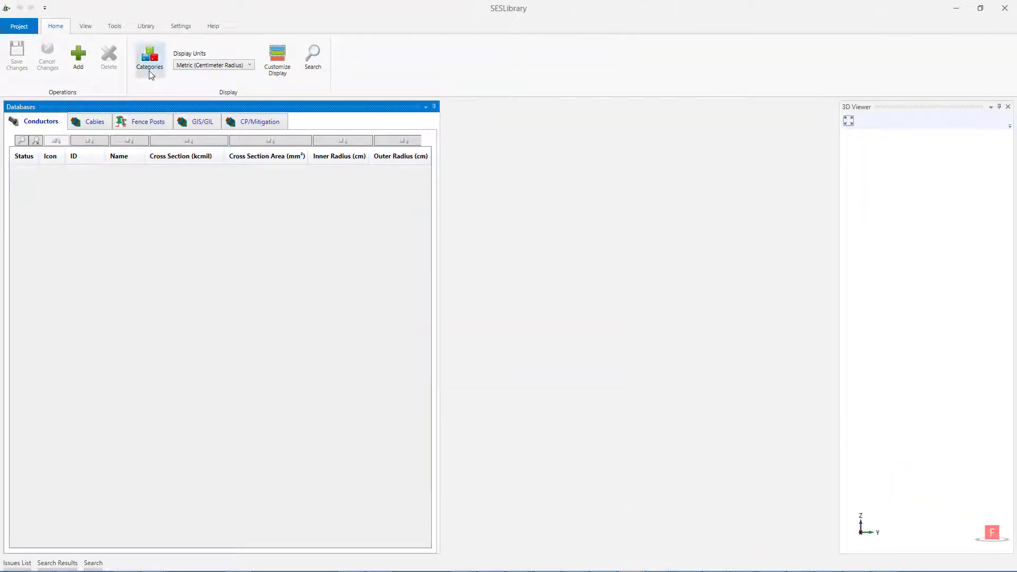
# Reopen the Conductor Category Filter from the Library filtering controls, with all filters at All.
pyautogui.click(149, 67)
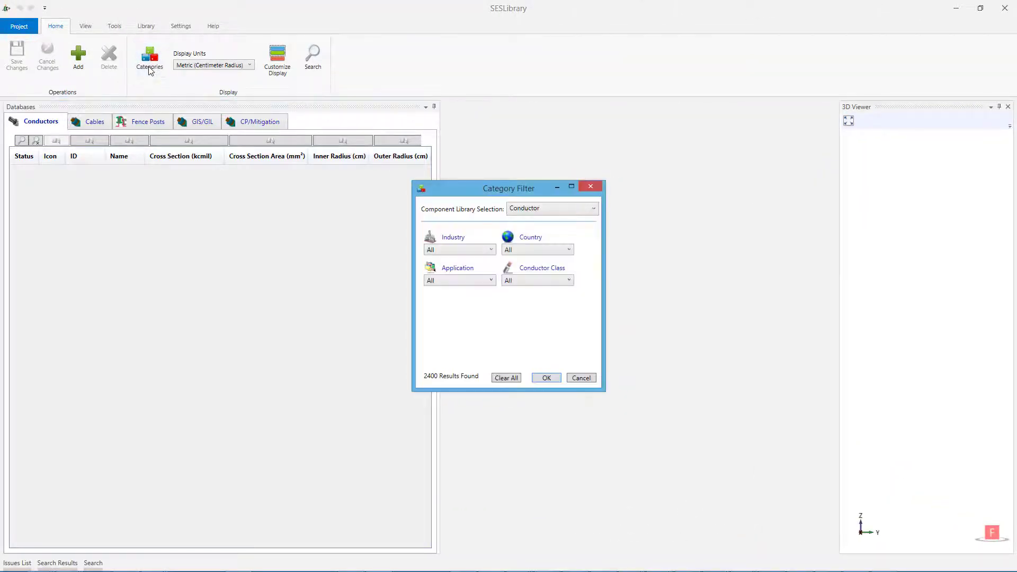
pyautogui.click(591, 187)
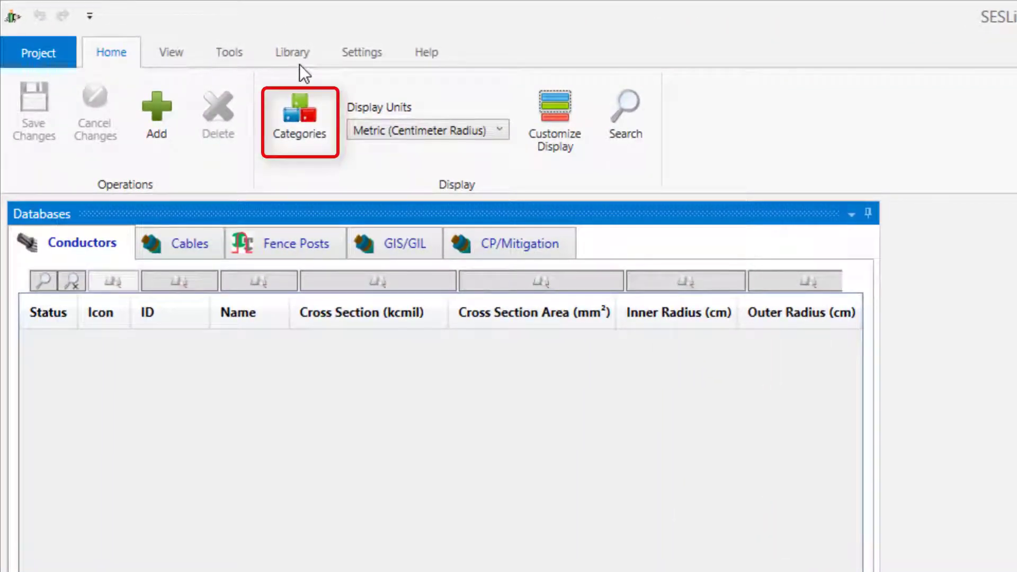
pyautogui.click(293, 55)
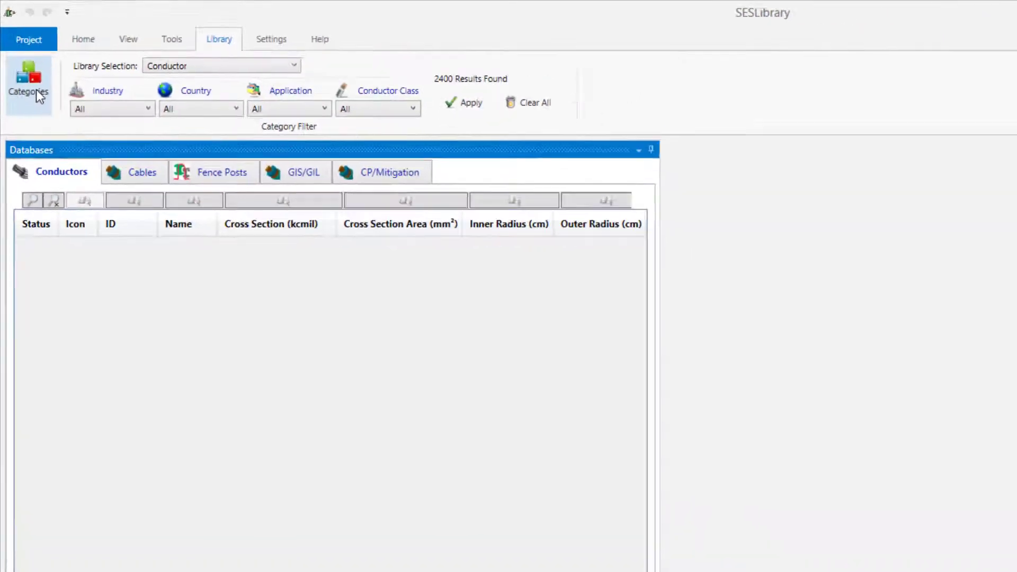
pyautogui.click(30, 84)
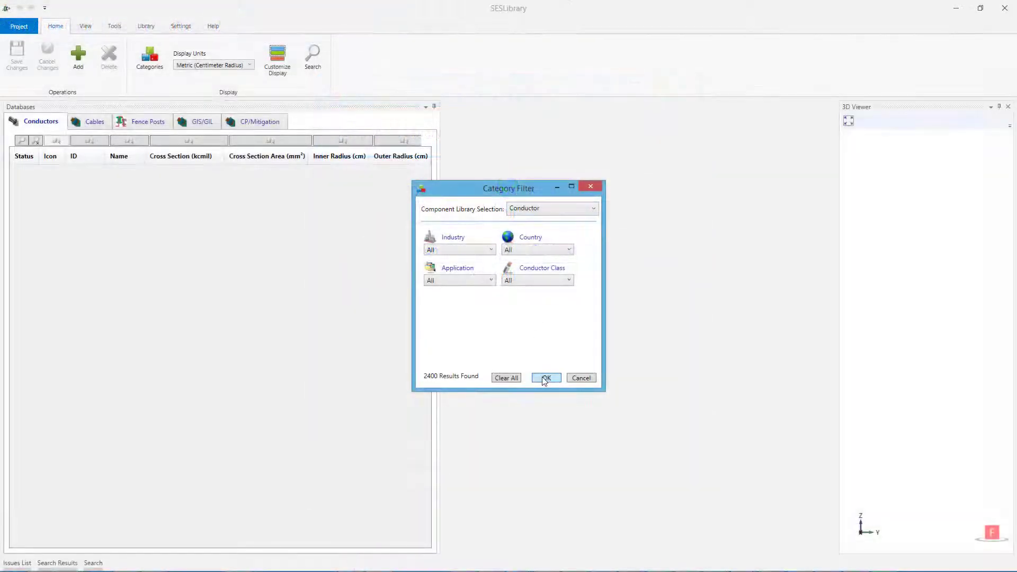
# Apply the Conductor filter to list all 2400 conductors in the Databases table.
pyautogui.click(545, 378)
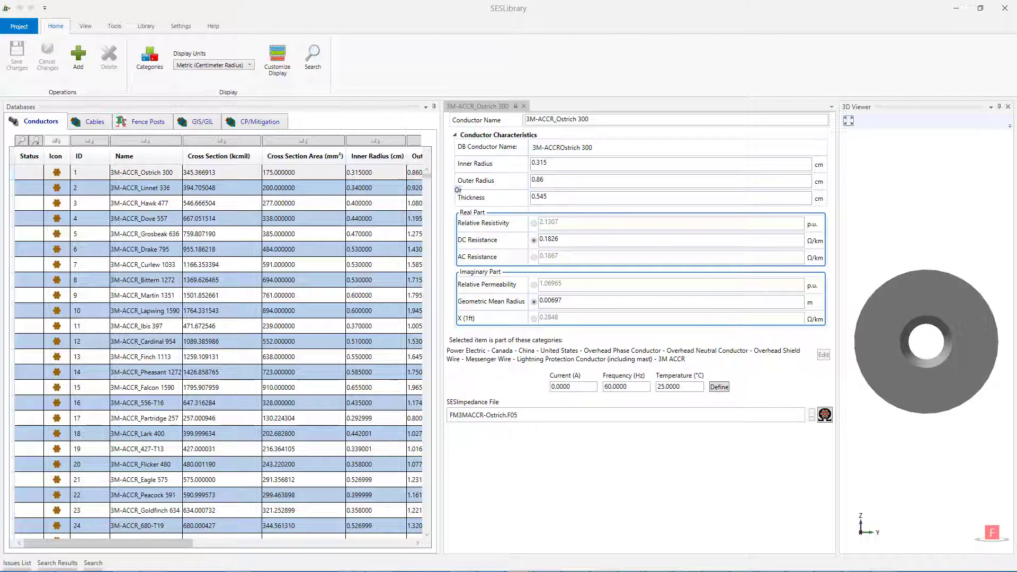
pyautogui.click(86, 27)
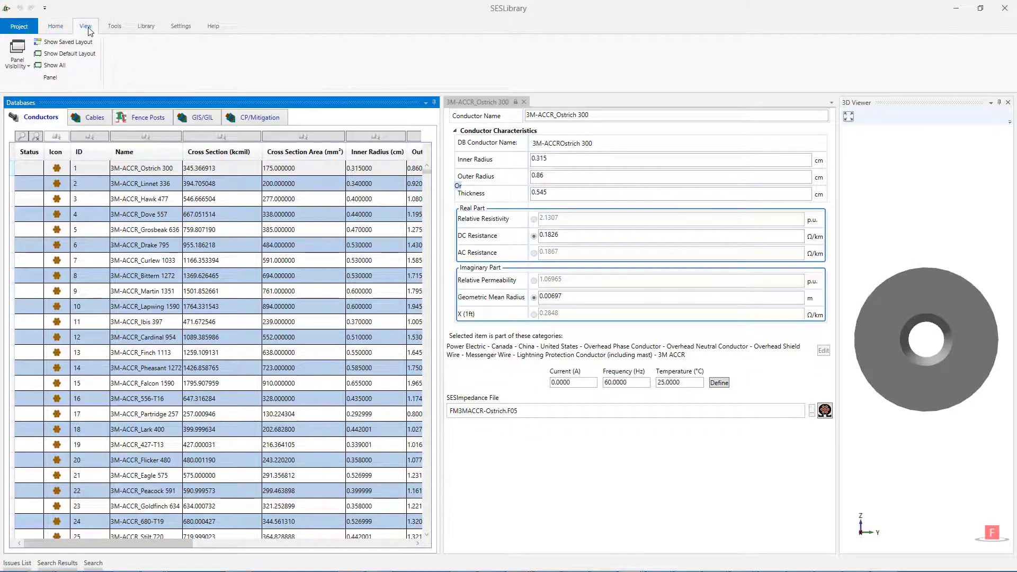
pyautogui.click(28, 66)
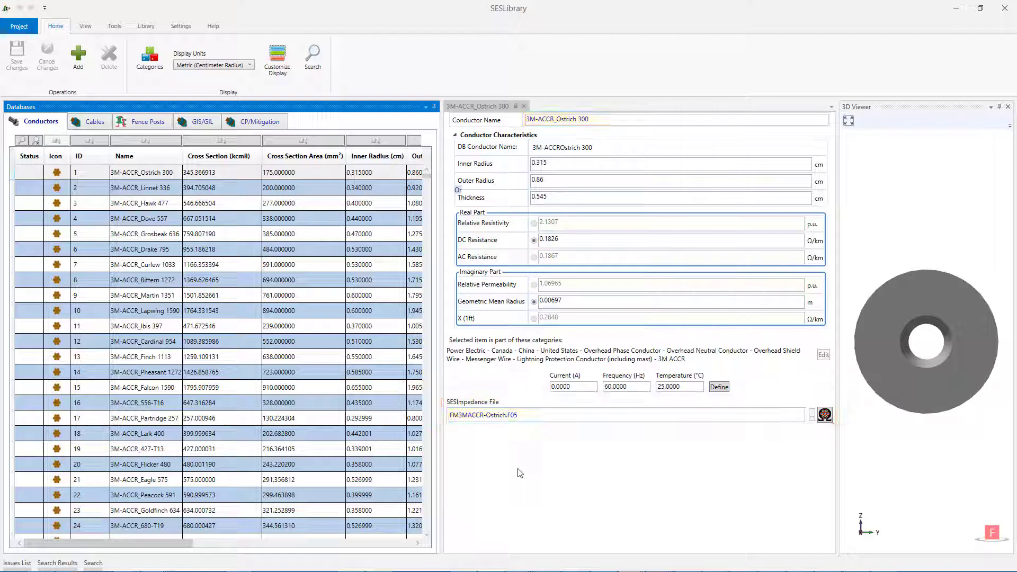
pyautogui.click(825, 416)
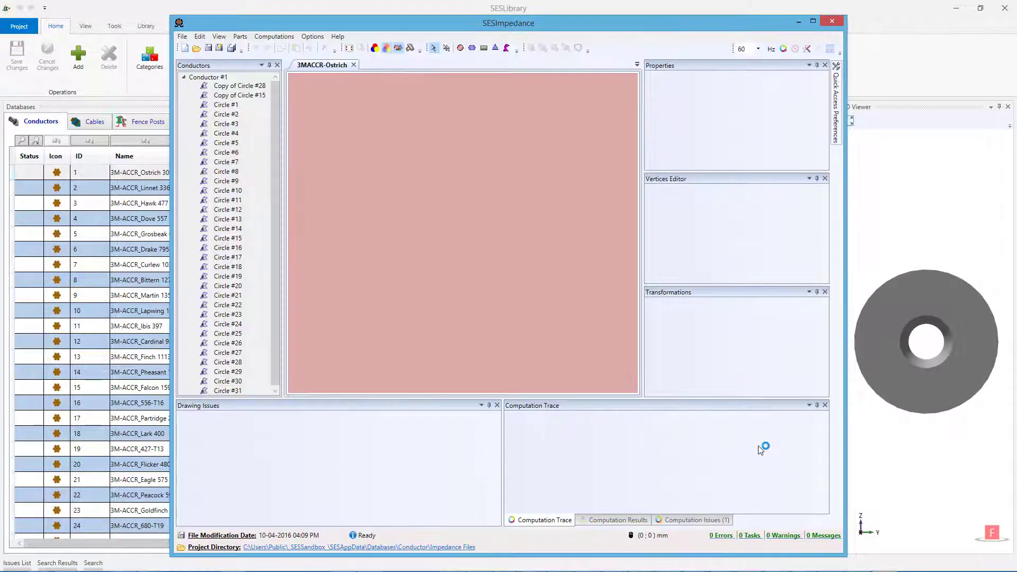
pyautogui.click(832, 22)
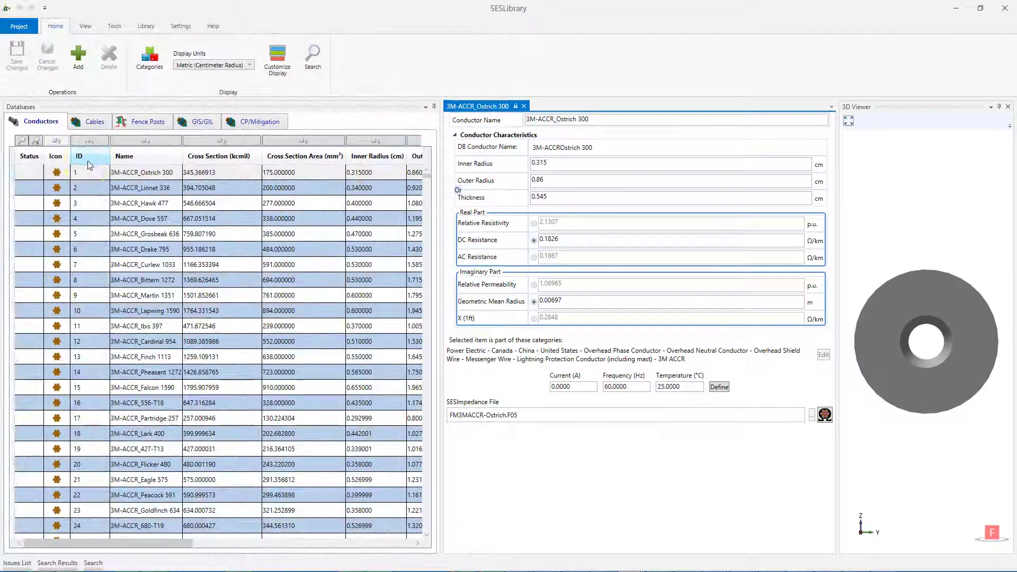
# Sort conductors by ID, then Name, then Cross Section (kcmil) in descending order.
pyautogui.click(88, 162)
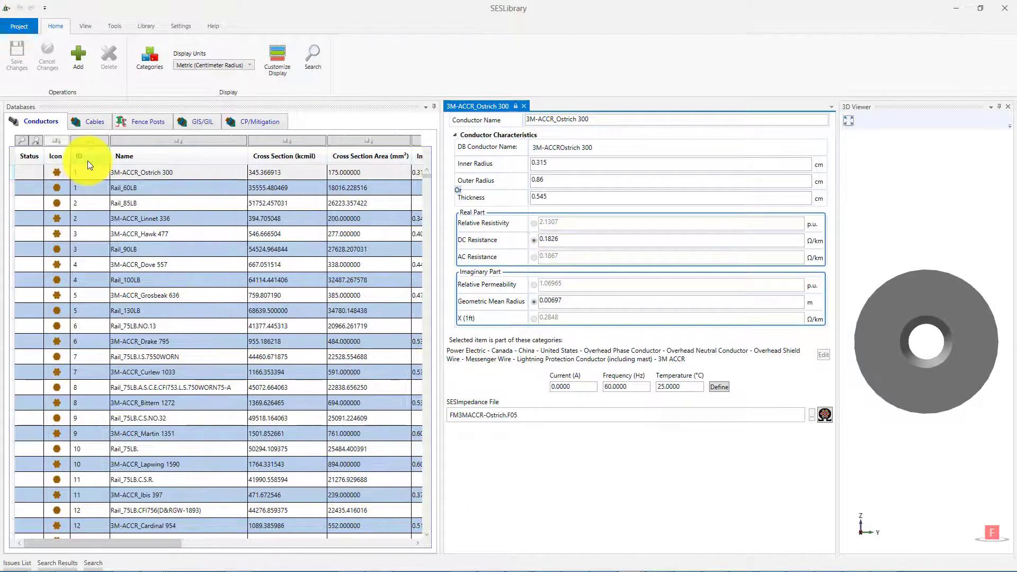
pyautogui.click(142, 160)
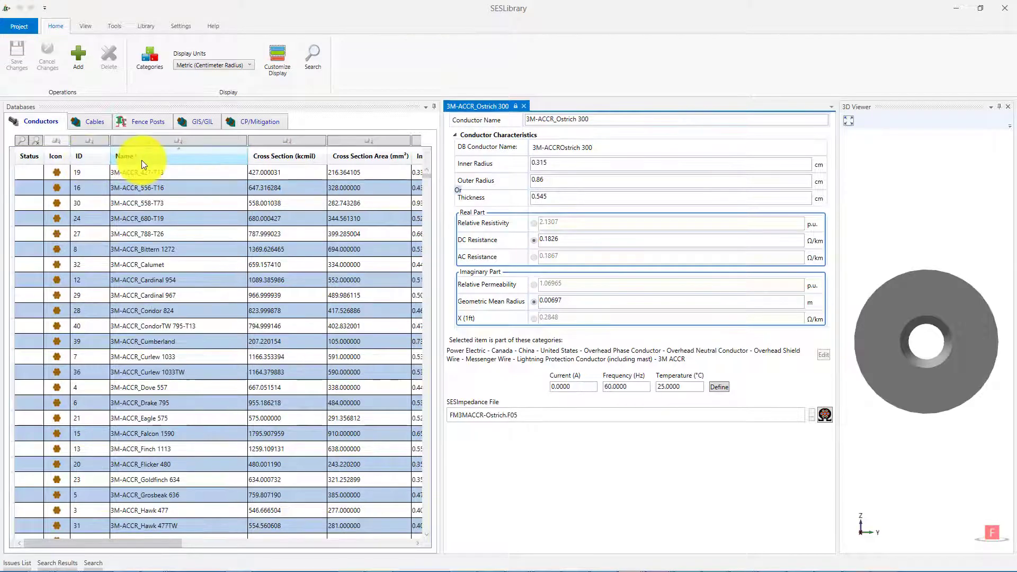
pyautogui.click(269, 156)
pyautogui.click(269, 157)
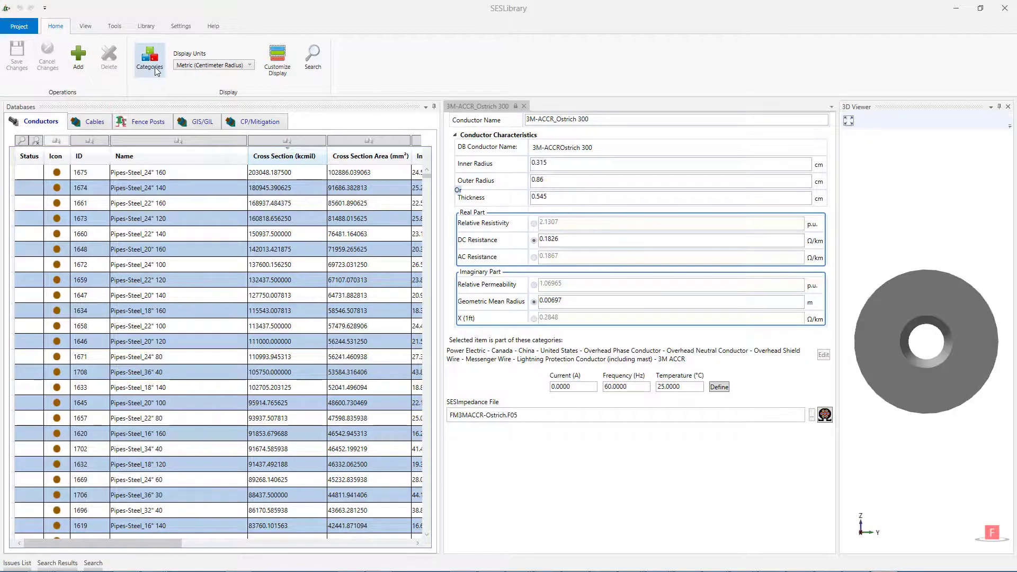
# Filter conductors to Power Electric, United States, Overhead Shield Wire and Alumoweld.
pyautogui.click(154, 67)
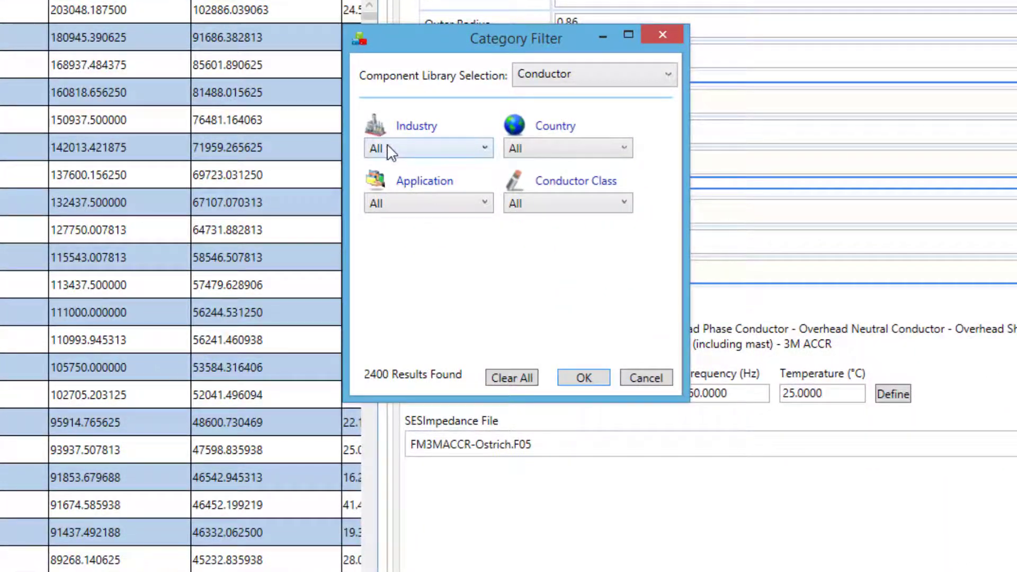
pyautogui.click(388, 147)
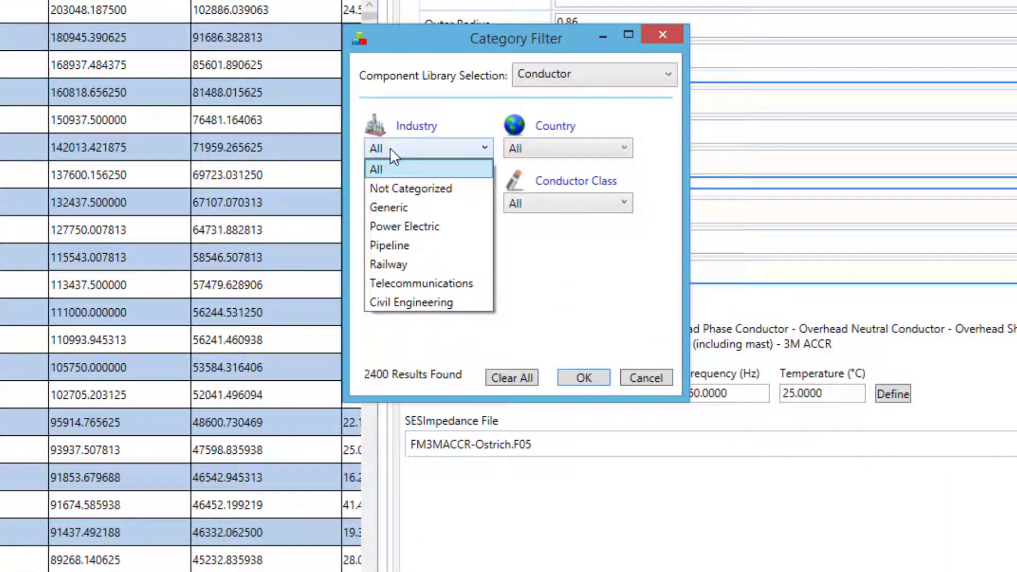
pyautogui.click(407, 225)
pyautogui.click(583, 151)
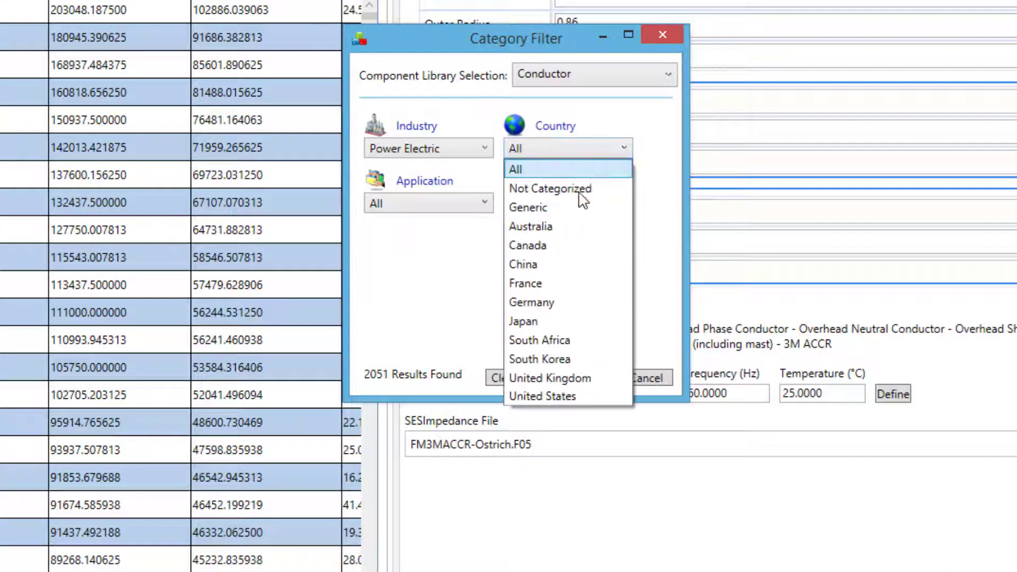
pyautogui.click(578, 395)
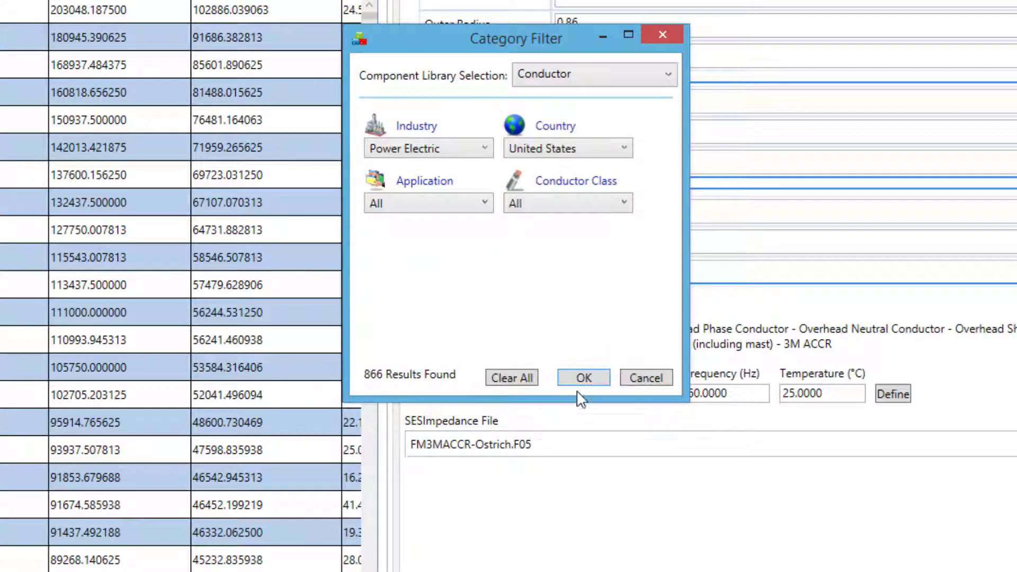
pyautogui.click(482, 205)
pyautogui.click(464, 318)
pyautogui.click(541, 210)
pyautogui.scroll(-5, 551, 293)
pyautogui.scroll(-2, 551, 305)
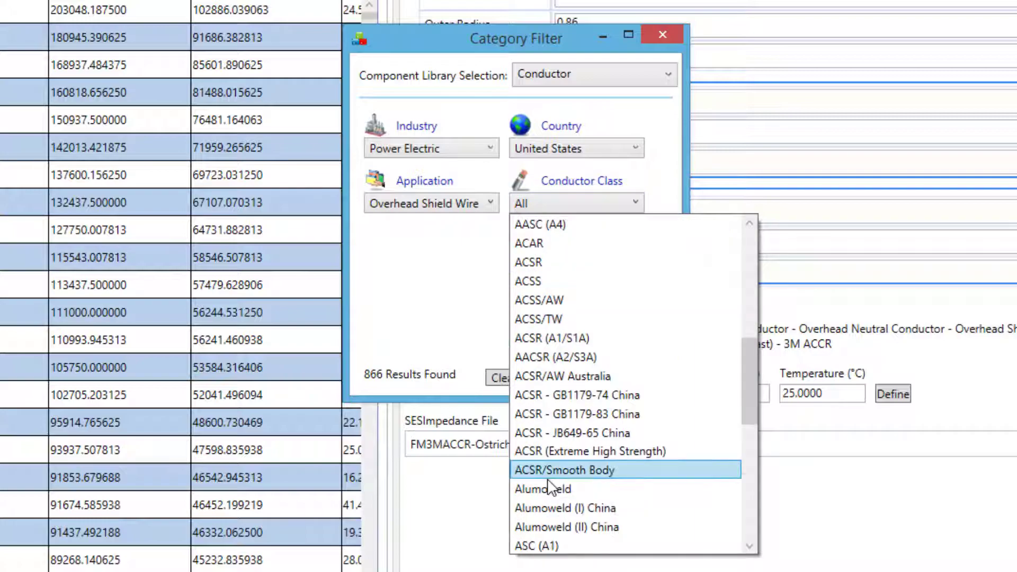
pyautogui.click(548, 487)
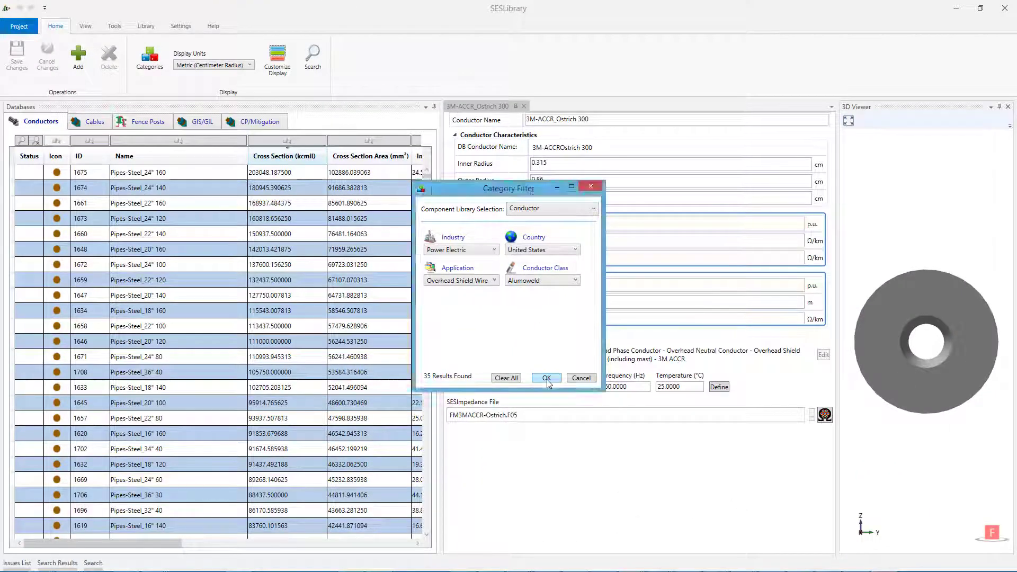
# List the Alumoweld conductors and open the Alumoweld_19, _3 and _37 No. 10 properties.
pyautogui.click(546, 379)
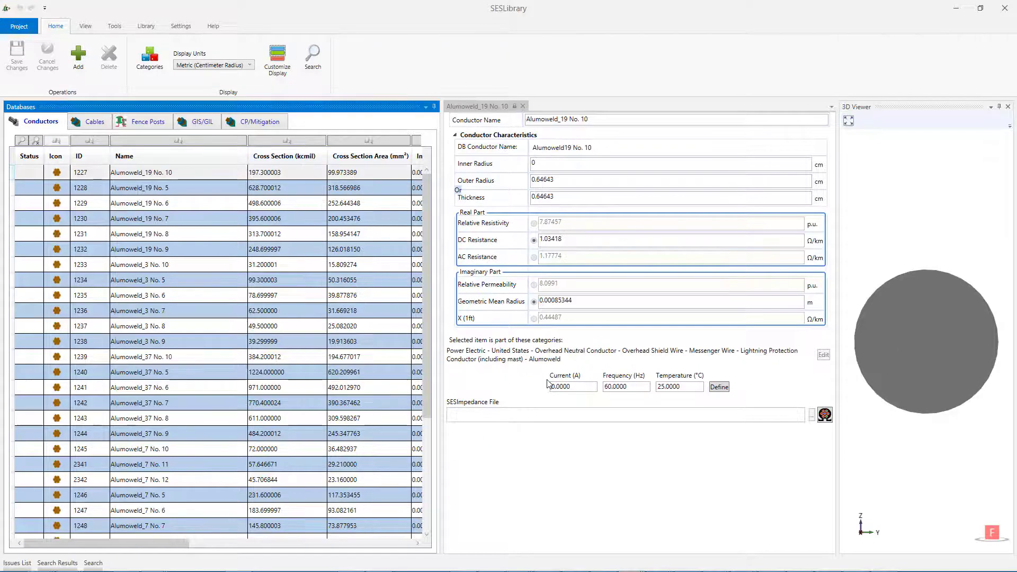
pyautogui.click(175, 174)
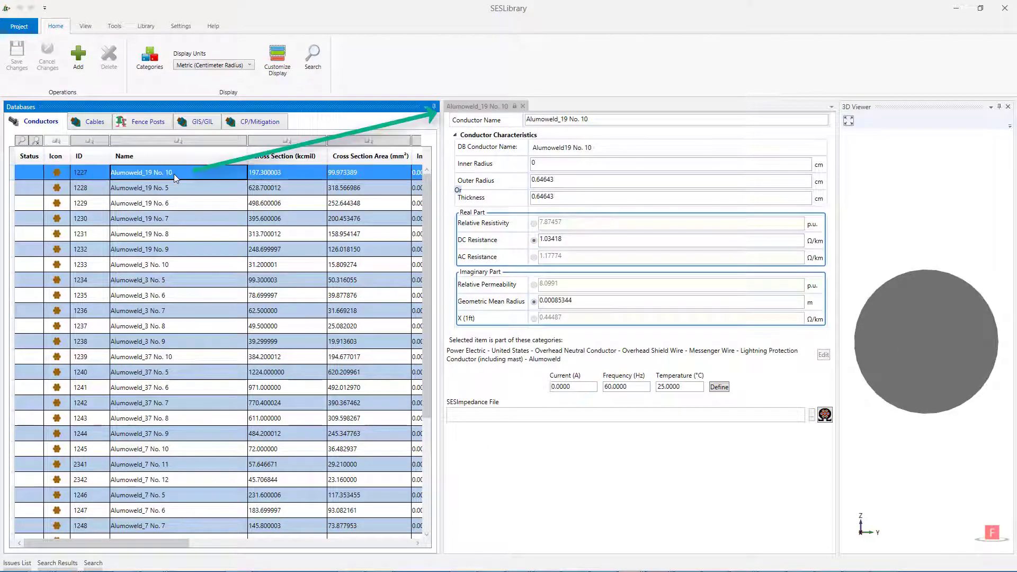
pyautogui.click(166, 266)
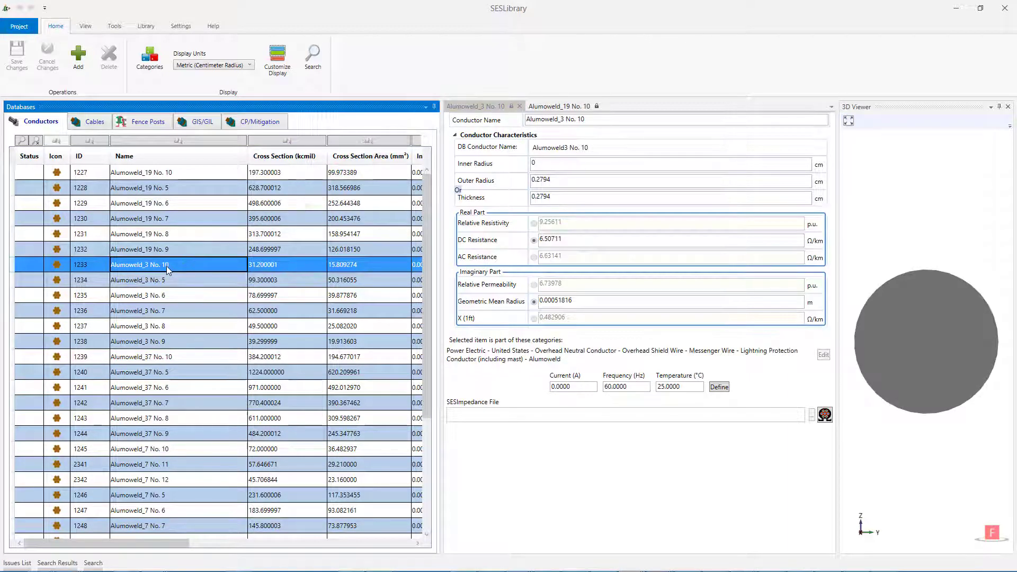
pyautogui.click(179, 358)
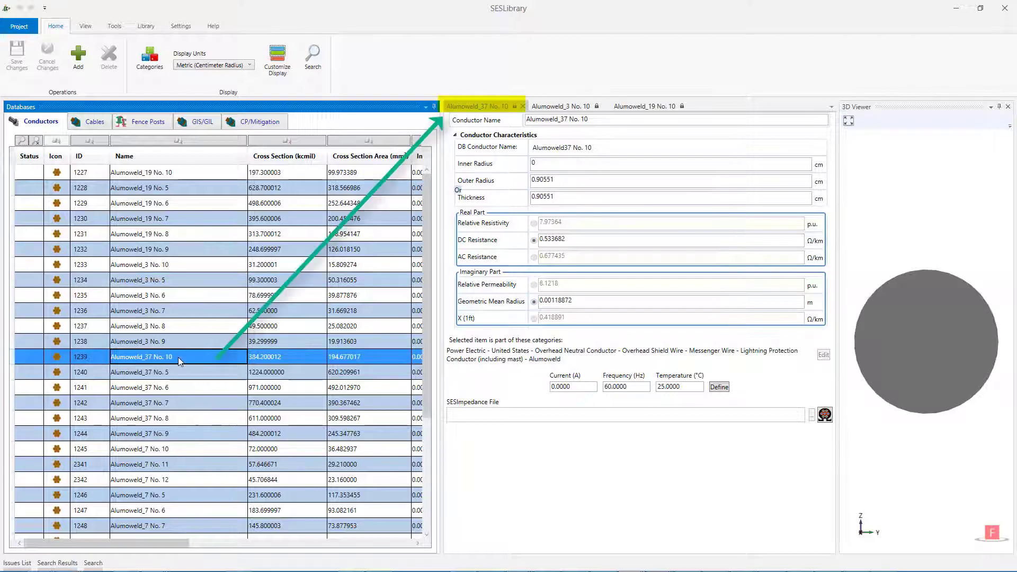
# Move Alumoweld_19 No. 10 to a lower pane and compare it with Alumoweld_3 and Alumoweld_37.
pyautogui.click(642, 106)
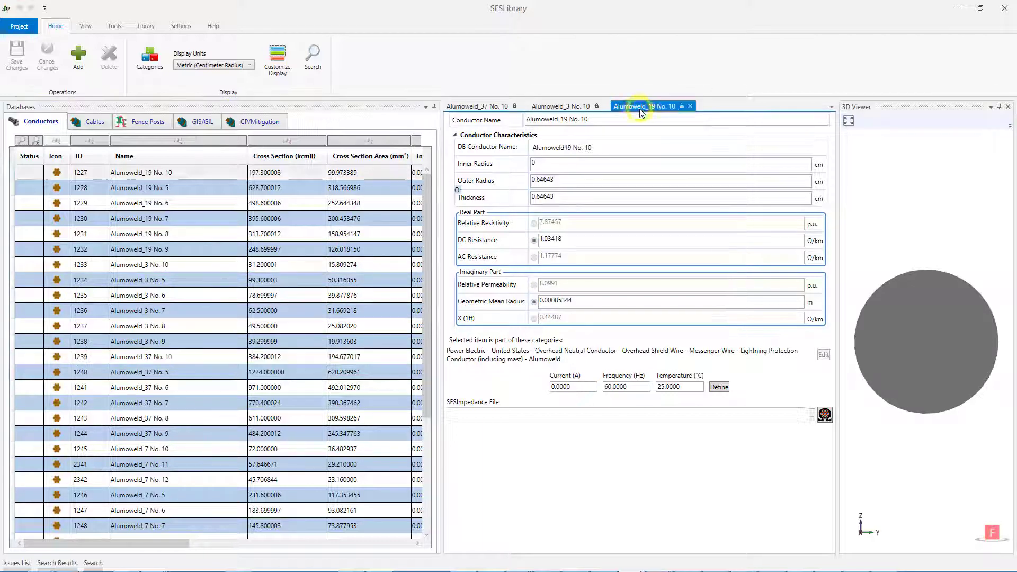
pyautogui.rightClick(642, 107)
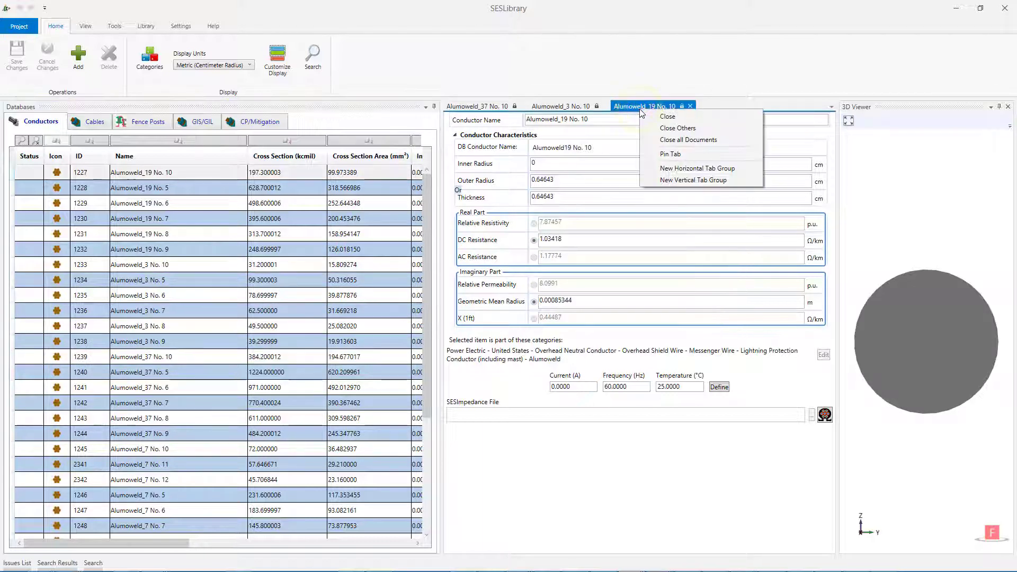
pyautogui.click(675, 168)
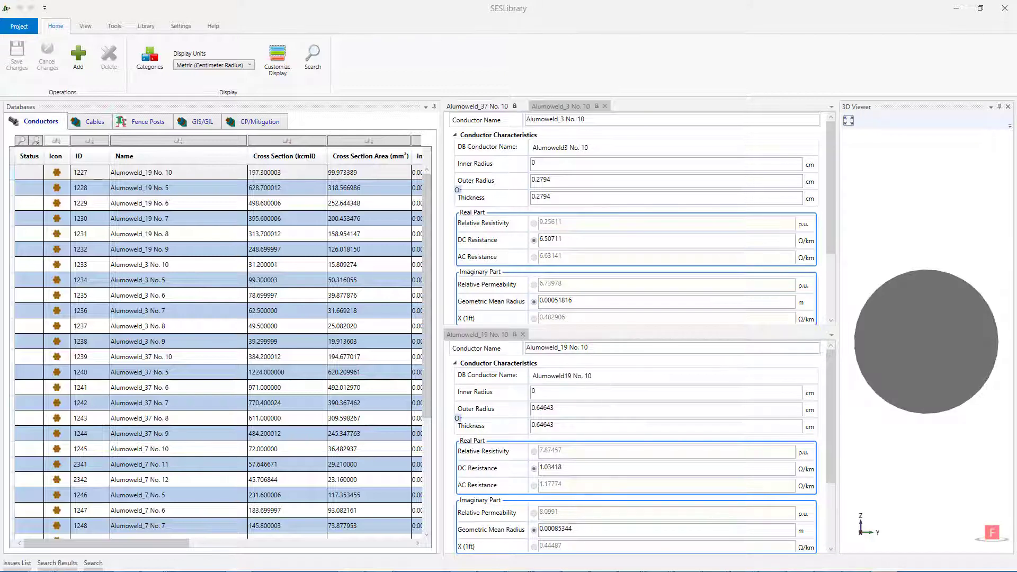
pyautogui.click(566, 108)
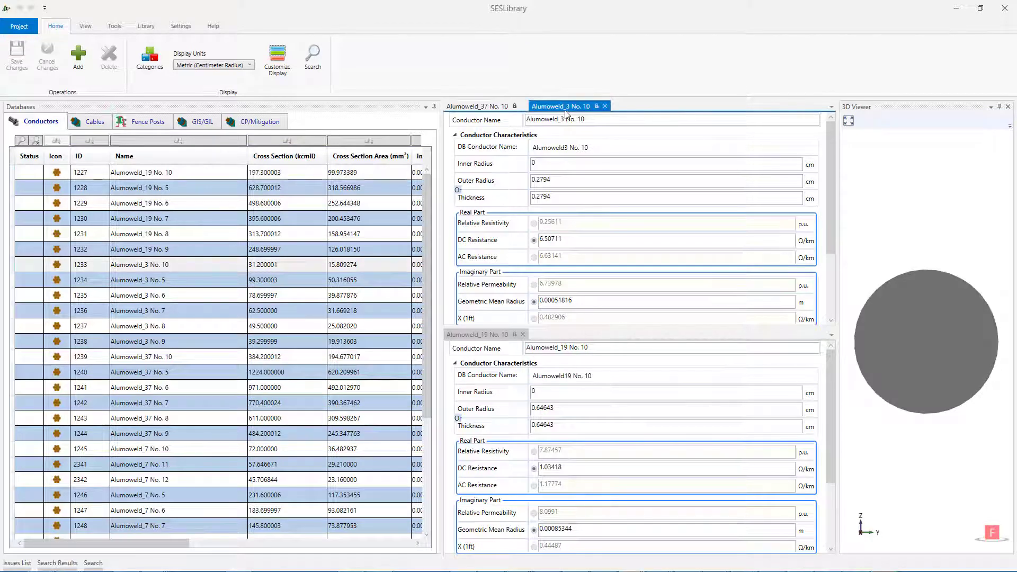
pyautogui.click(492, 111)
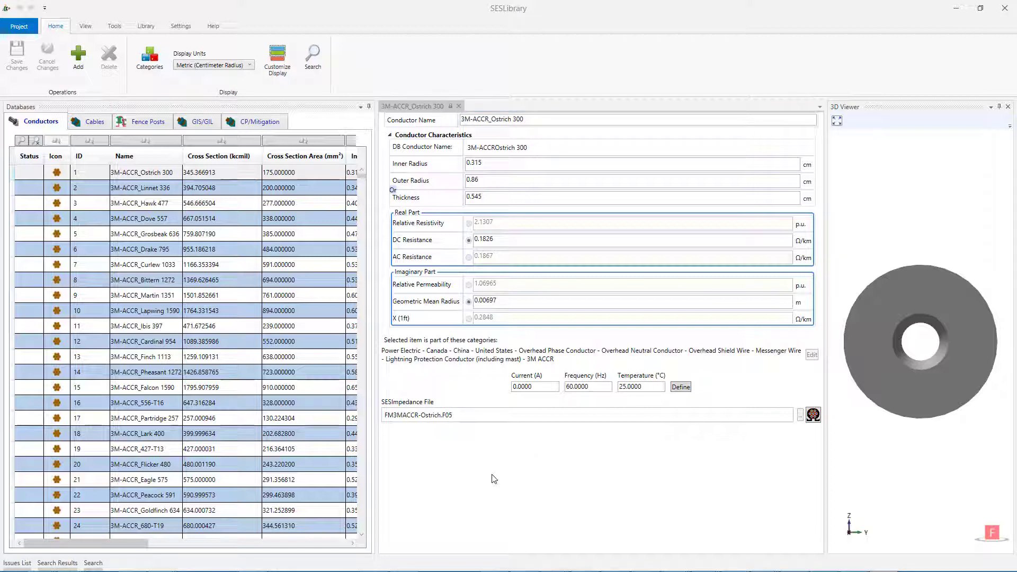
# Search the whole database for 'Alumoweld' and select the Alumoweld_19 No. 6 result.
pyautogui.click(158, 142)
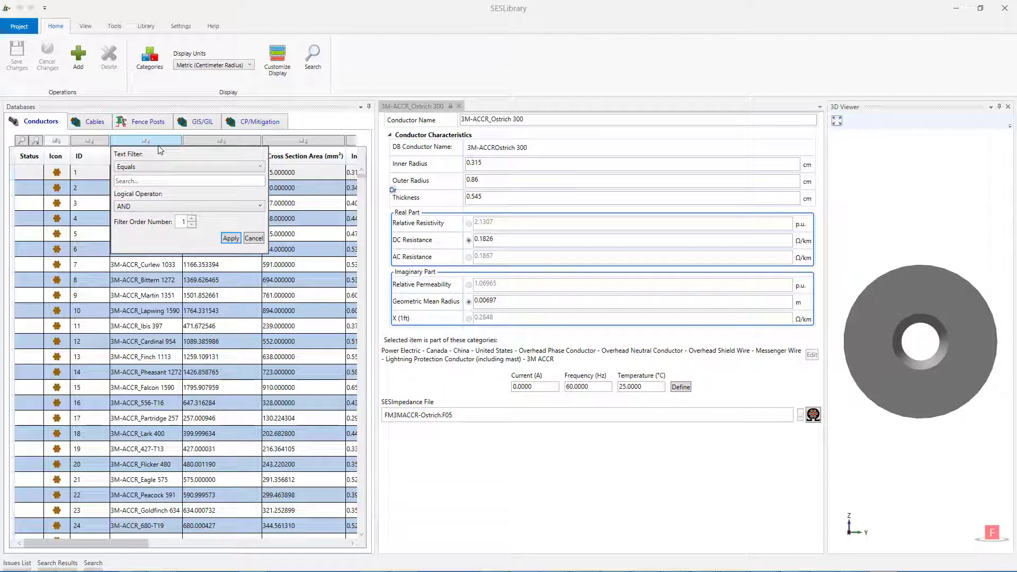
pyautogui.click(314, 61)
pyautogui.click(160, 491)
pyautogui.write('Alumoweld')
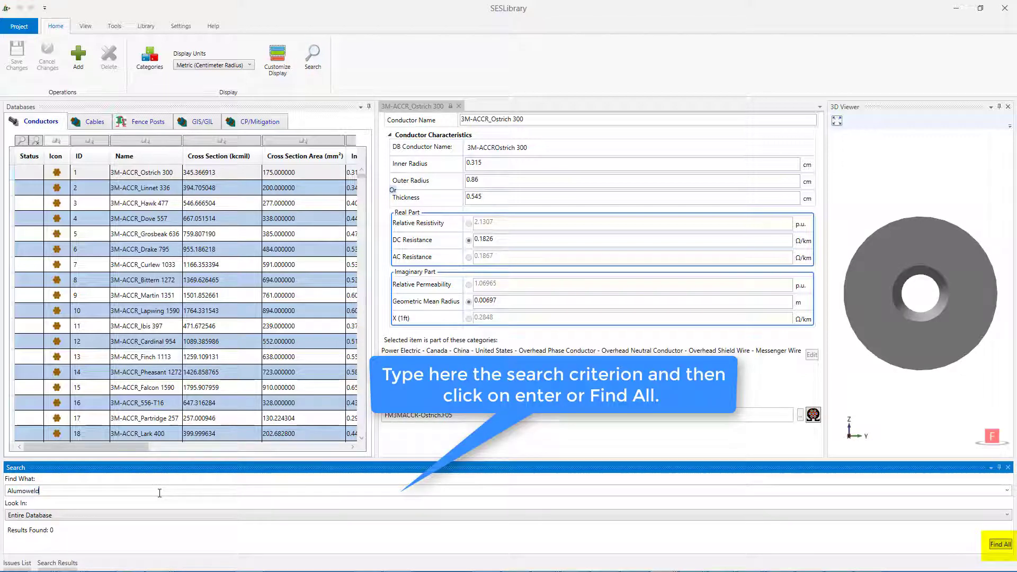
pyautogui.press('Return')
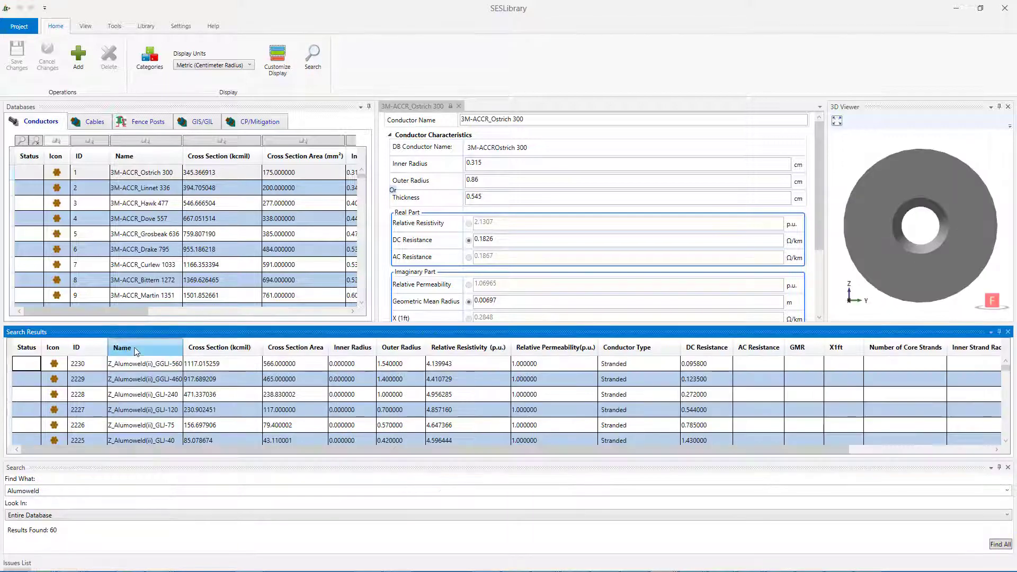
pyautogui.click(141, 396)
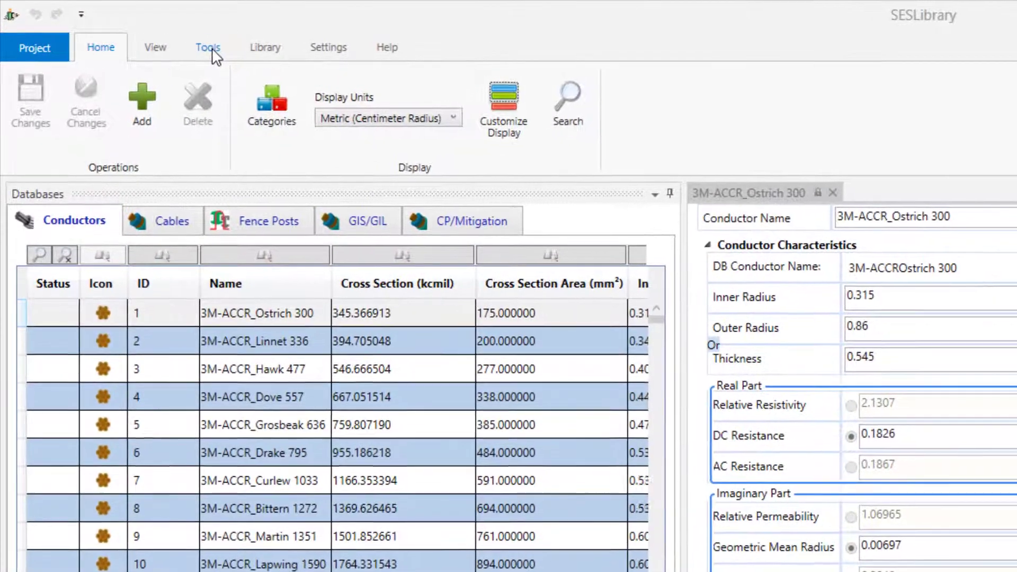
# Look over the import and database tools on the Tools ribbon.
pyautogui.click(206, 48)
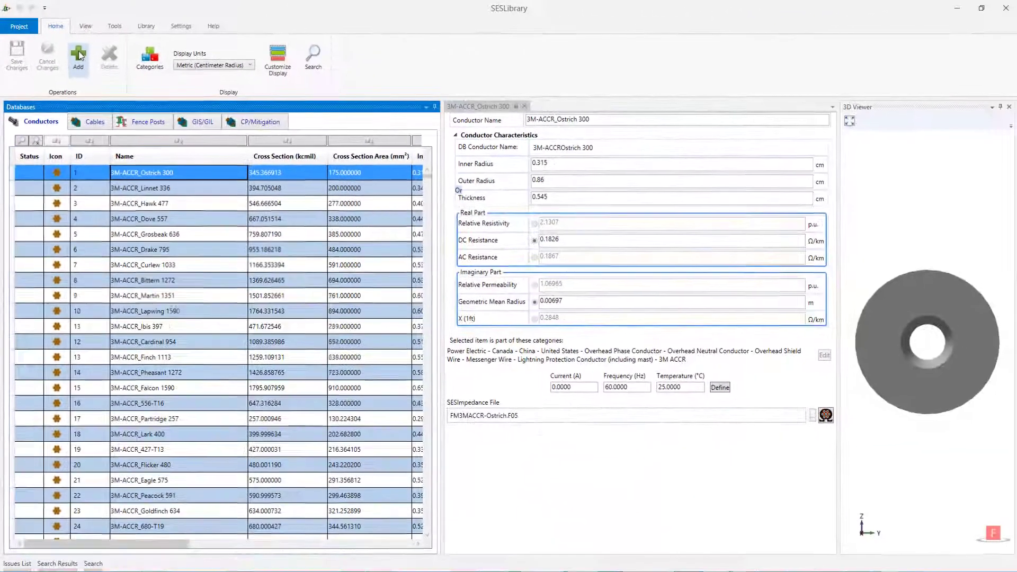
# Add conductor My_Conductor: inner radius 0.1, outer radius 0.25, resistivity 3.5, permeability 1.
pyautogui.click(80, 56)
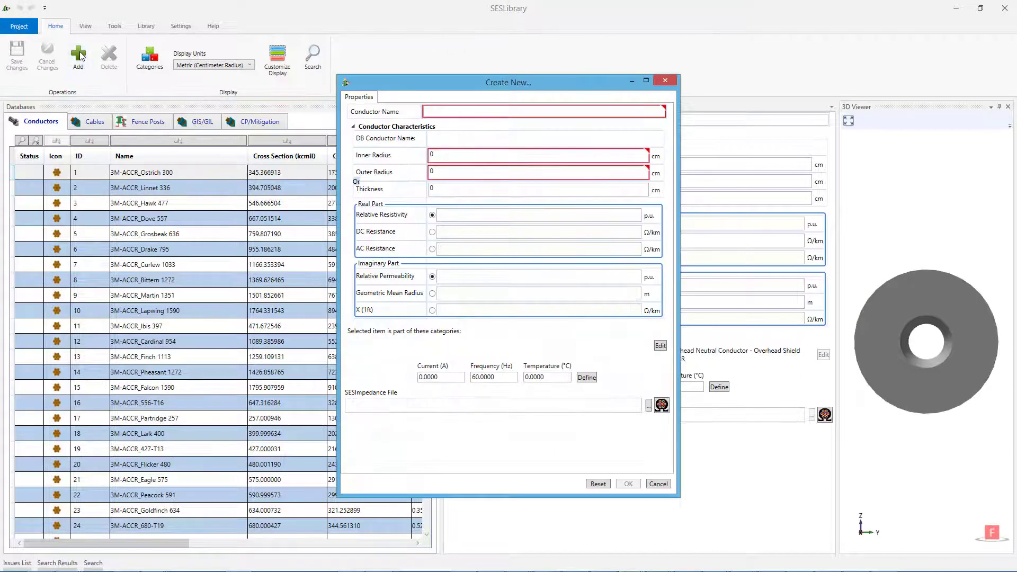
pyautogui.click(428, 111)
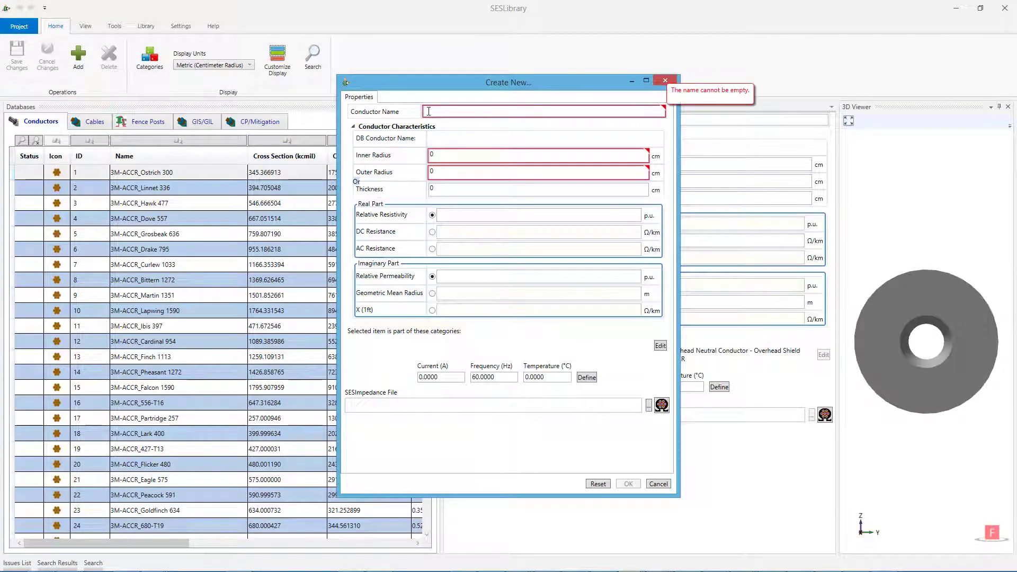
pyautogui.write('My_Conductor')
pyautogui.click(432, 154)
pyautogui.write('.1')
pyautogui.click(443, 170)
pyautogui.write('.25')
pyautogui.click(449, 214)
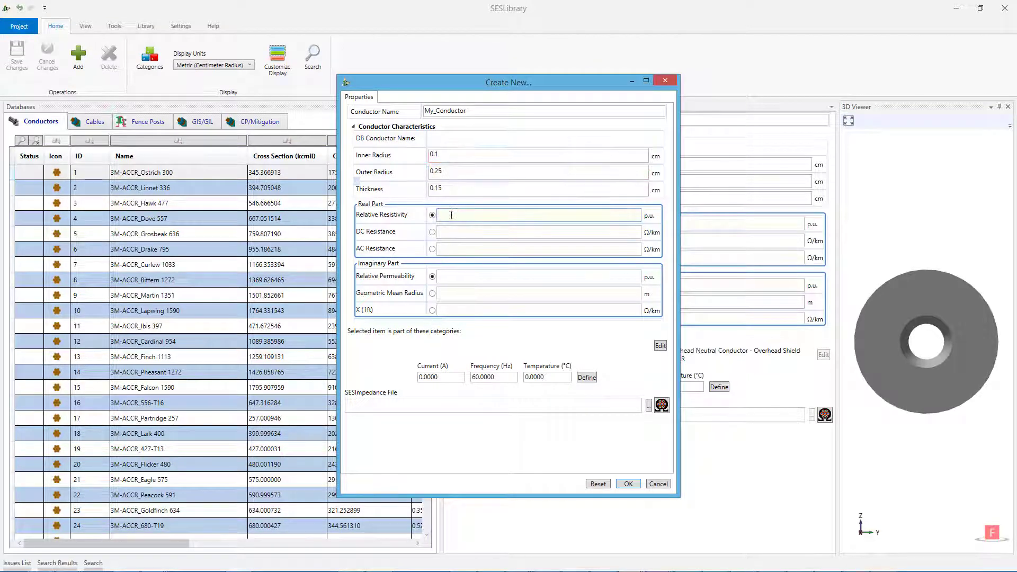
pyautogui.write('3.5')
pyautogui.click(449, 276)
pyautogui.write('1')
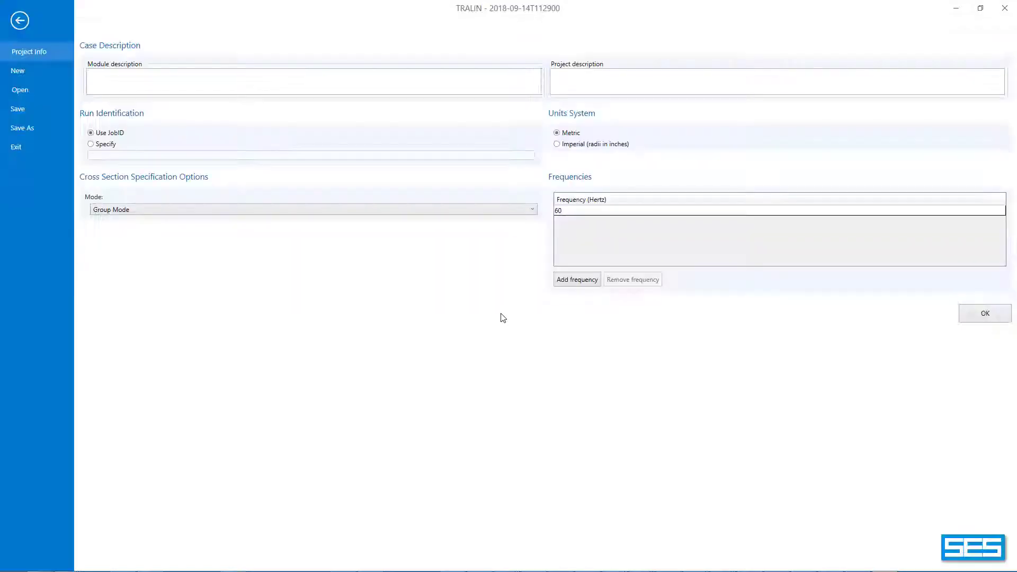
# Accept the project settings and add Component #1 to the cross-section.
pyautogui.click(975, 316)
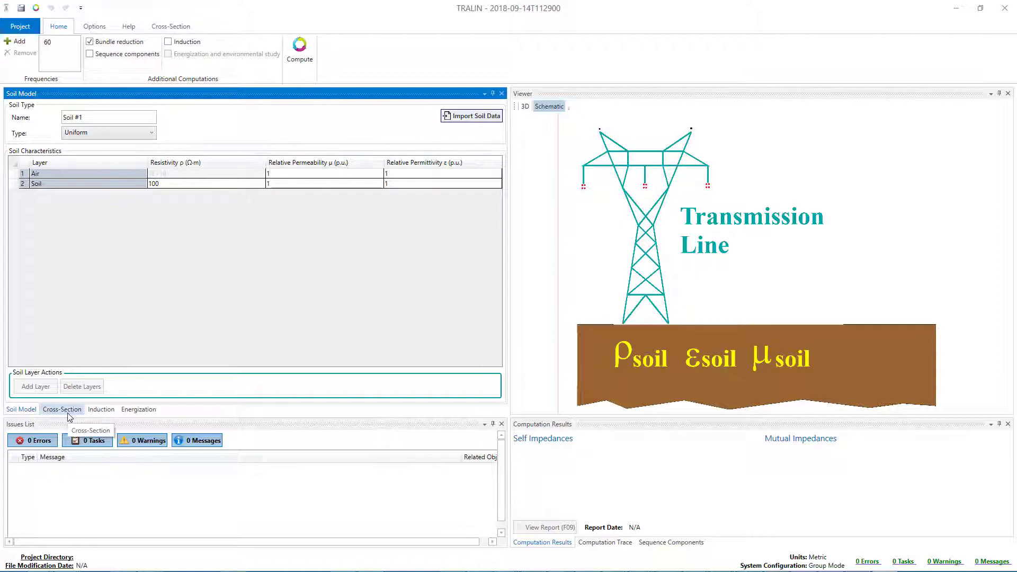
pyautogui.click(67, 417)
pyautogui.click(347, 289)
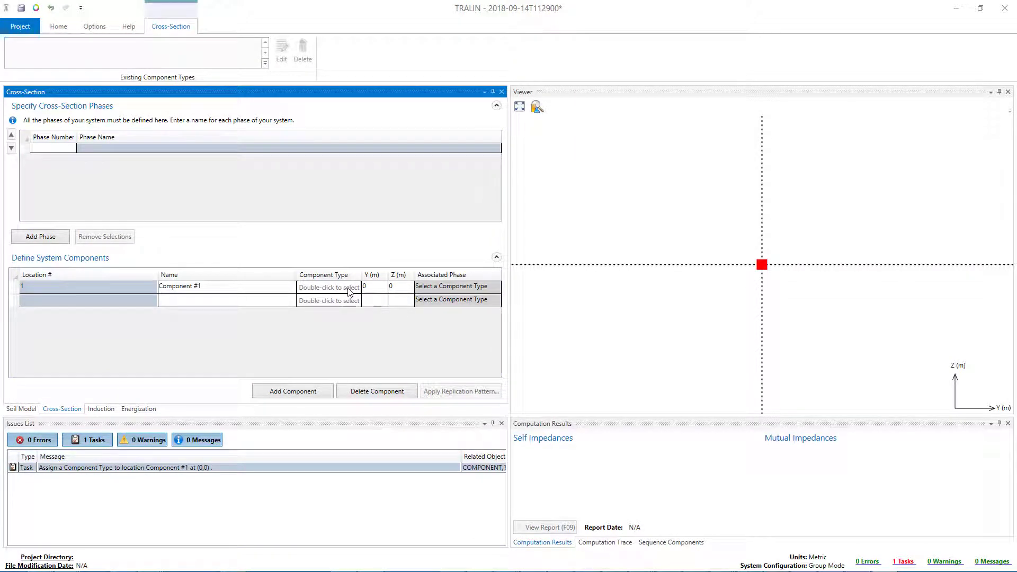
# Choose to create Component #1's type from the conductor library.
pyautogui.doubleClick(348, 292)
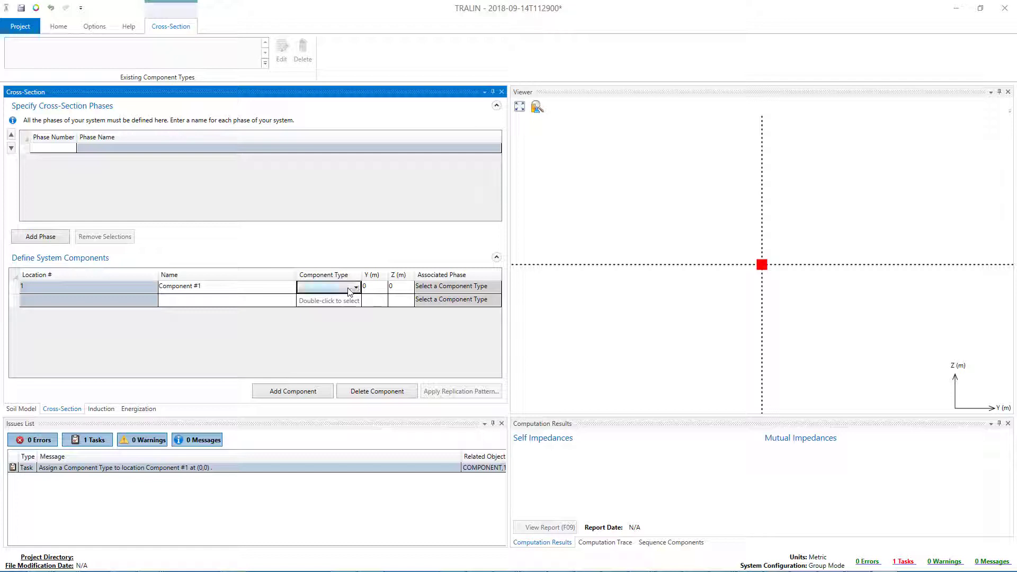
pyautogui.click(355, 288)
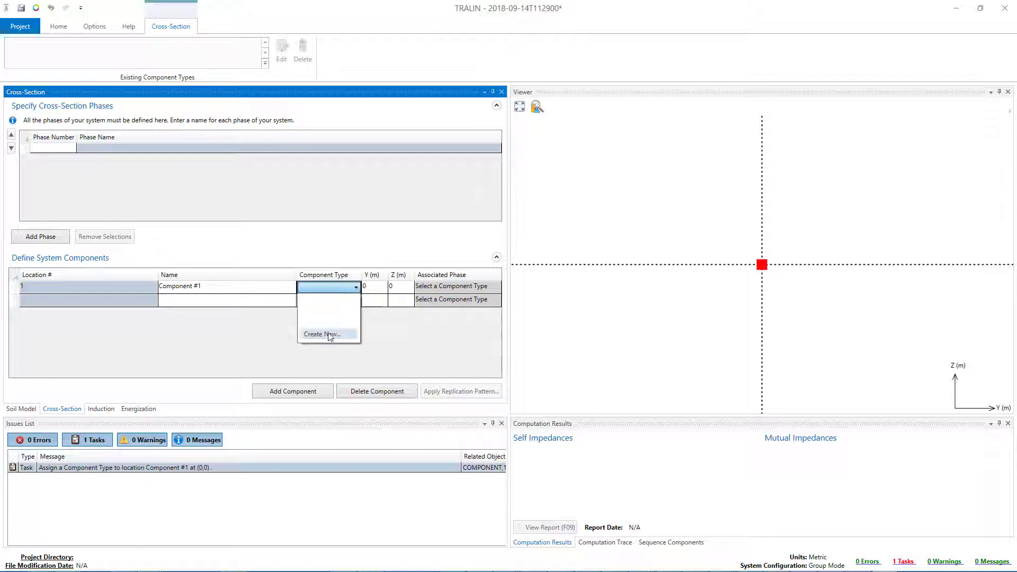
pyautogui.moveTo(330, 336)
pyautogui.click(358, 343)
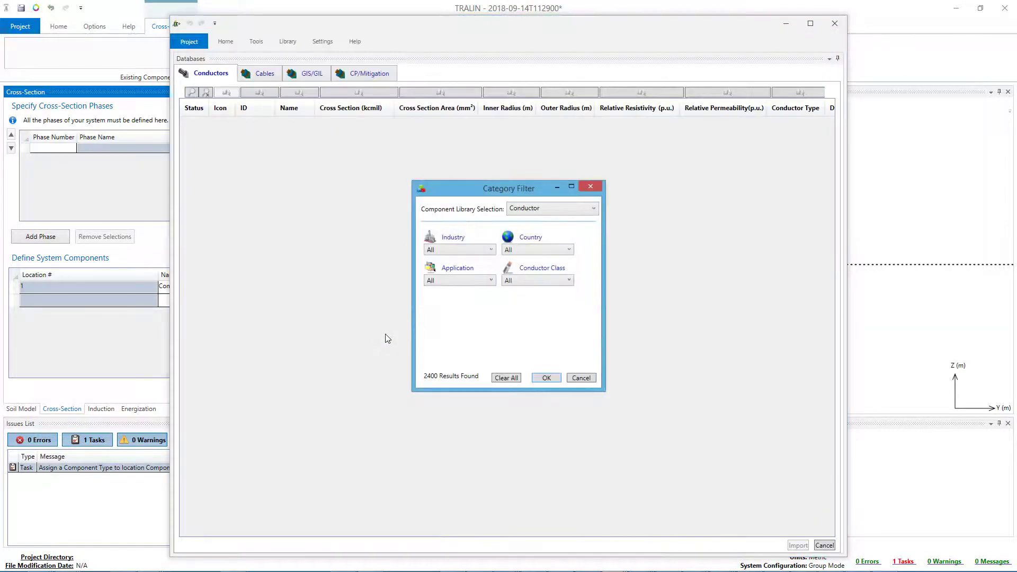
# Filter conductors to Power Electric, United States, Overhead Shield Wire, Alumoweld class.
pyautogui.click(573, 211)
pyautogui.click(572, 210)
pyautogui.click(492, 250)
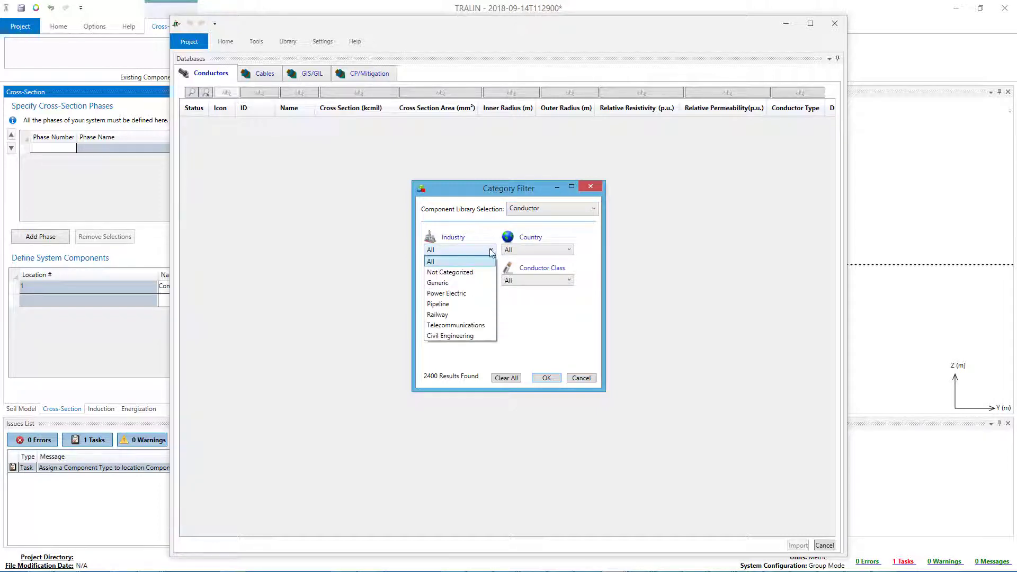
pyautogui.click(468, 294)
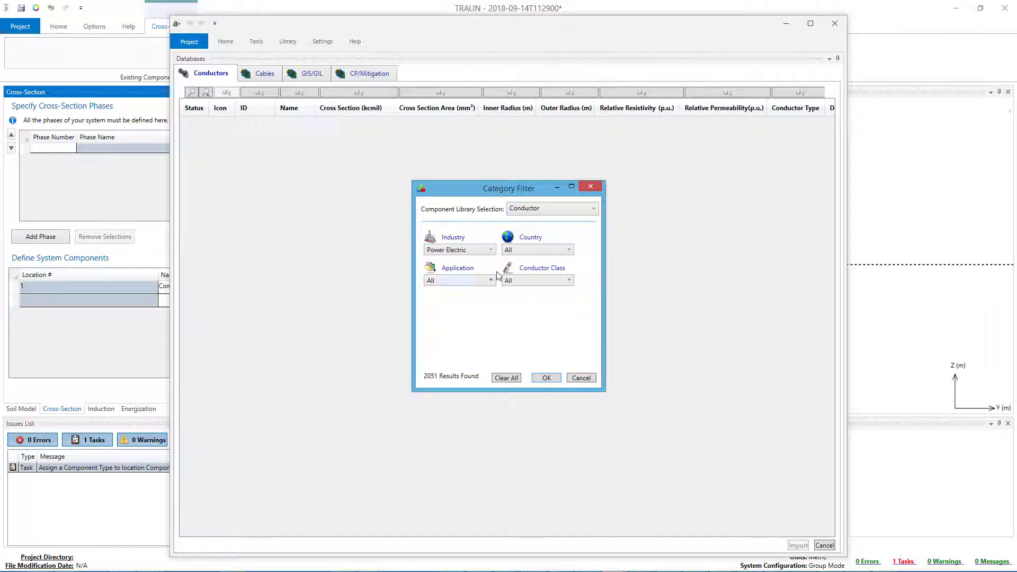
pyautogui.click(523, 253)
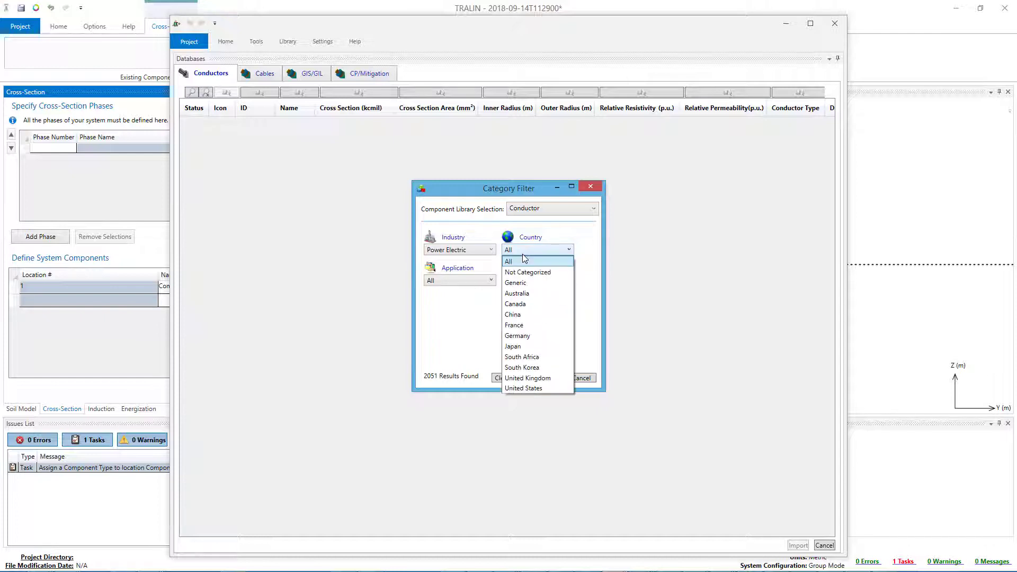
pyautogui.click(525, 388)
pyautogui.click(476, 283)
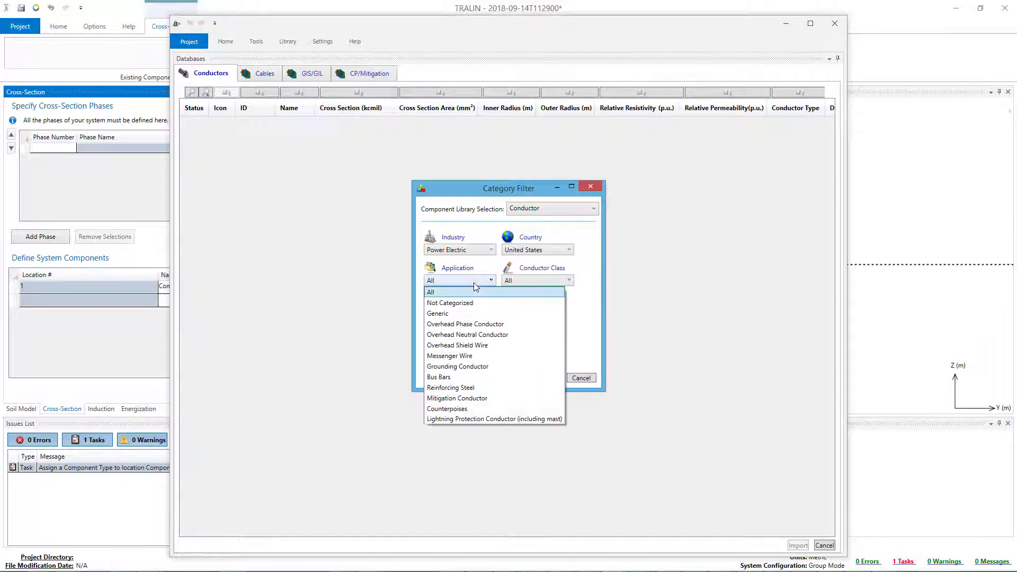
pyautogui.click(457, 344)
pyautogui.click(531, 282)
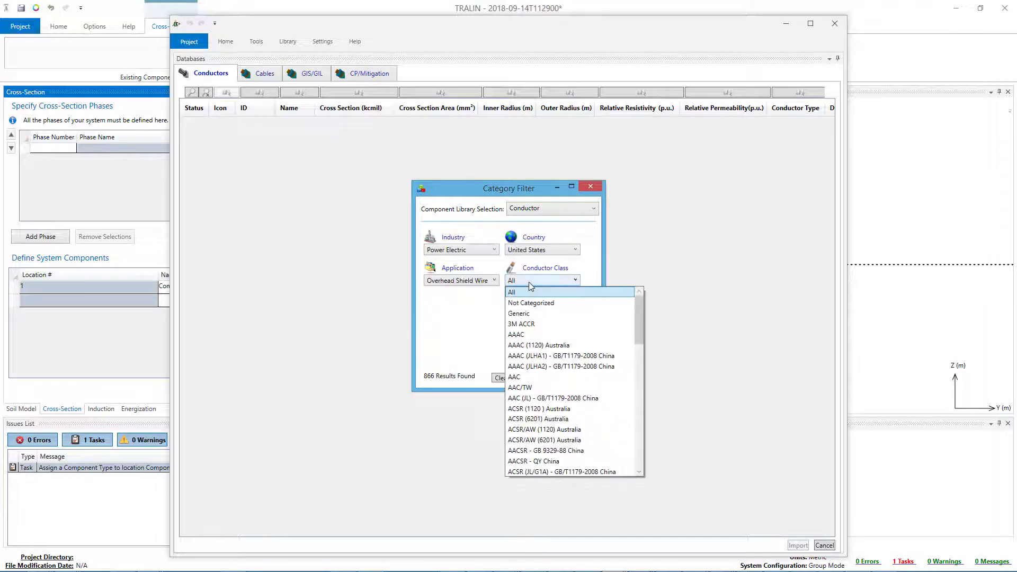
pyautogui.scroll(-4, 530, 316)
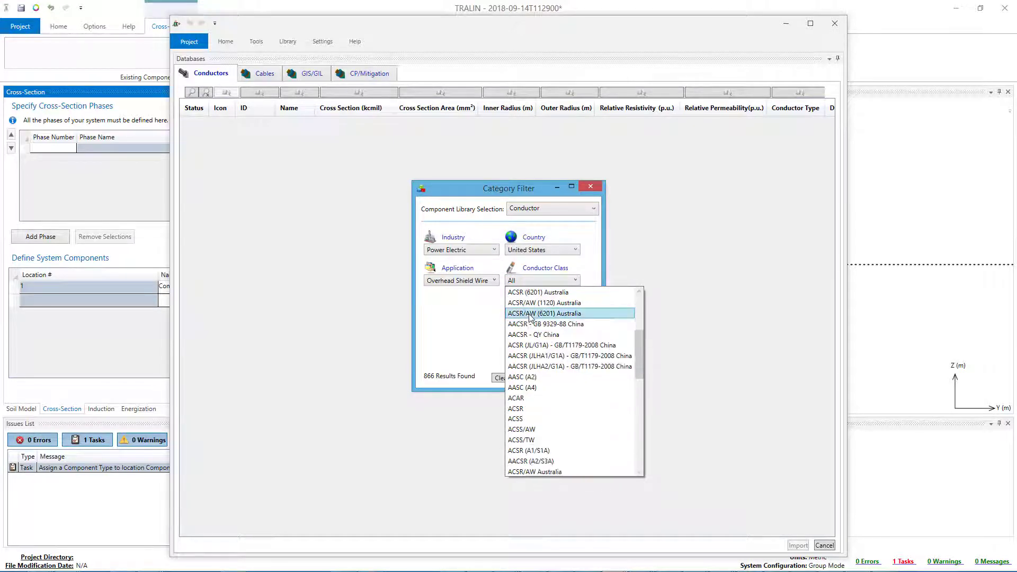
pyautogui.scroll(-5, 530, 316)
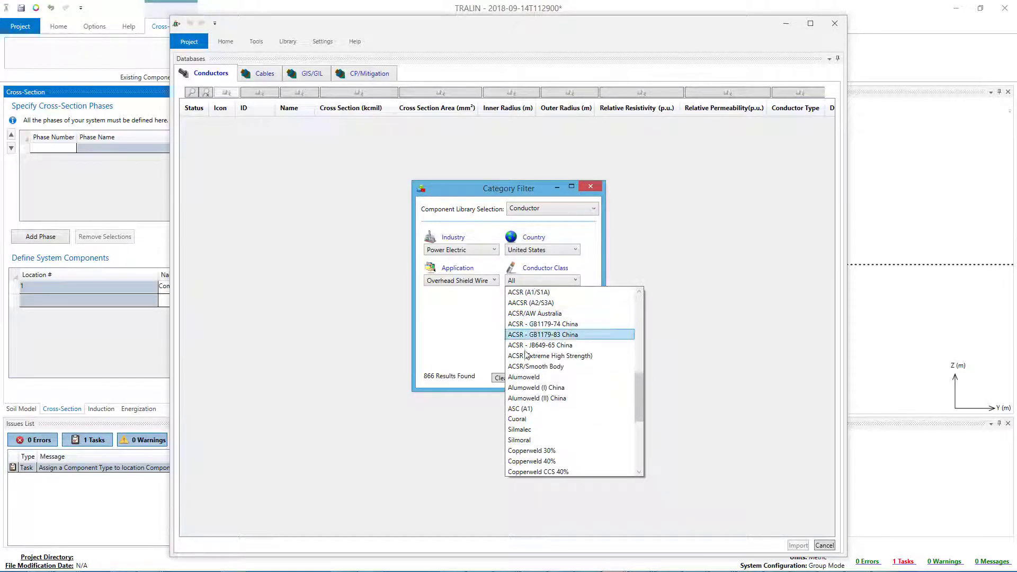
pyautogui.click(529, 377)
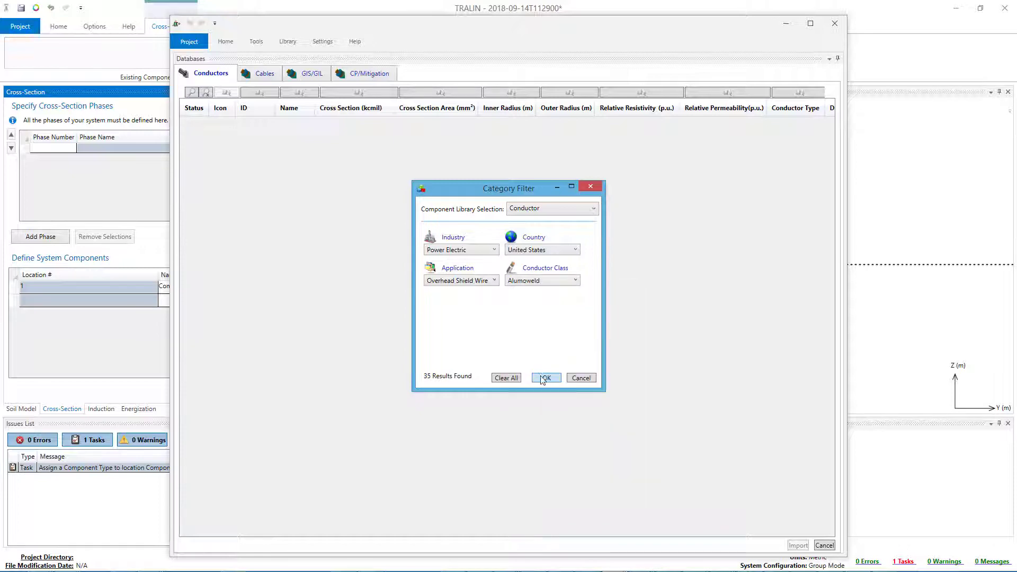
pyautogui.click(543, 378)
# Select Alumoweld_3 No. 10 and bring up its Import dialog.
pyautogui.click(328, 217)
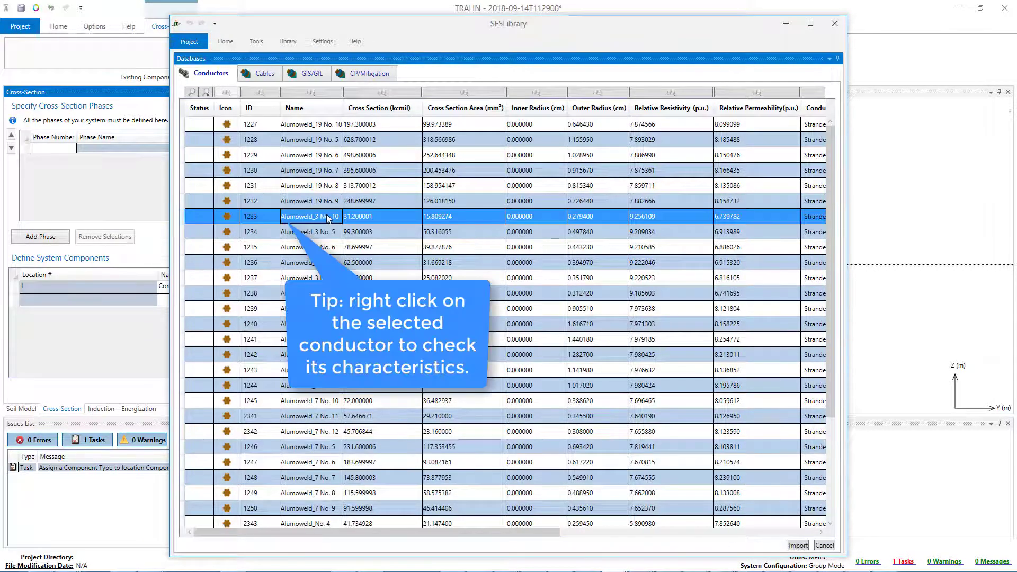
pyautogui.rightClick(328, 217)
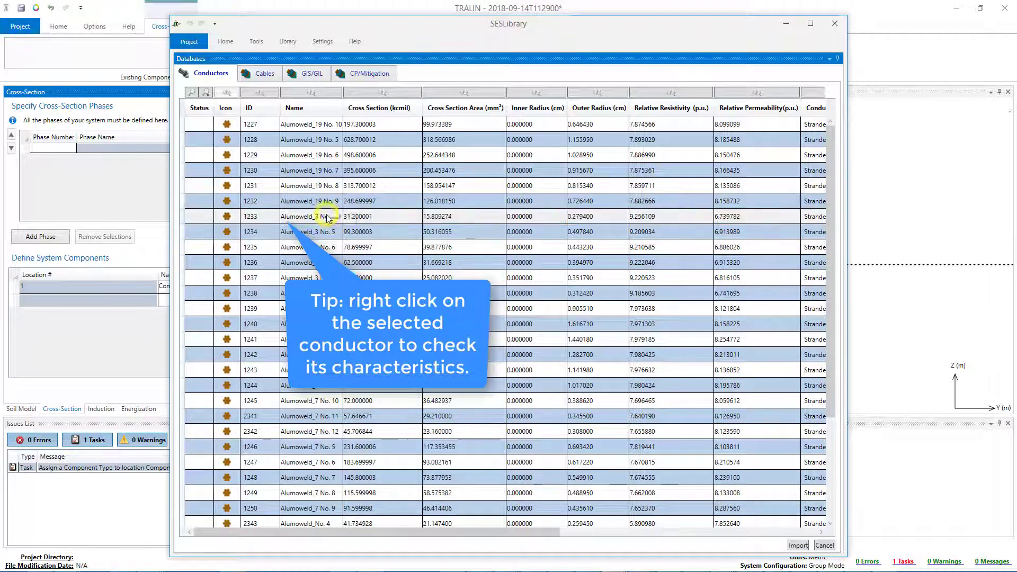
pyautogui.click(357, 230)
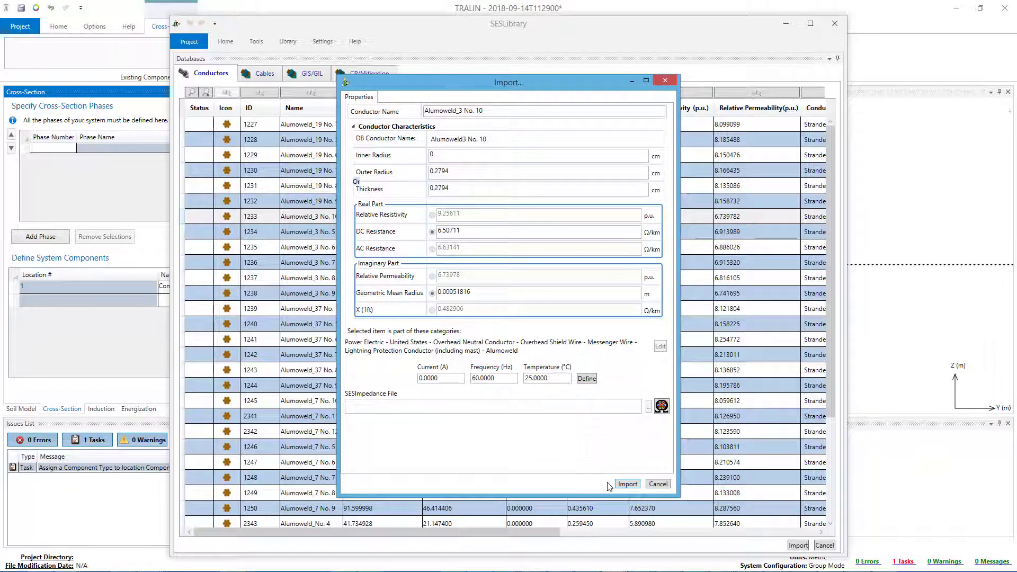
# Import Alumoweld_3 No. 10 as Component #1's type and set its Z to 2 m.
pyautogui.click(627, 484)
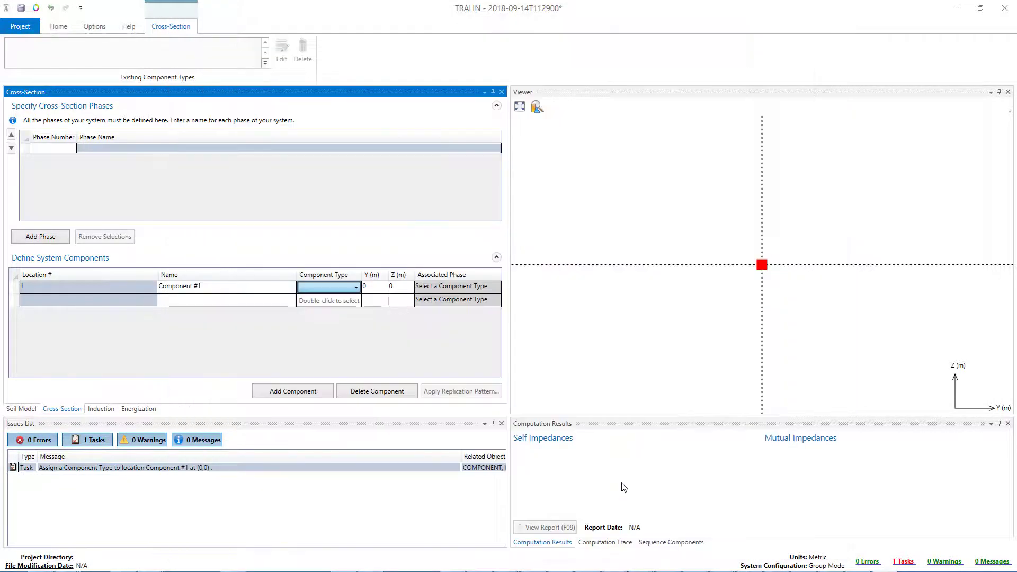
pyautogui.click(408, 286)
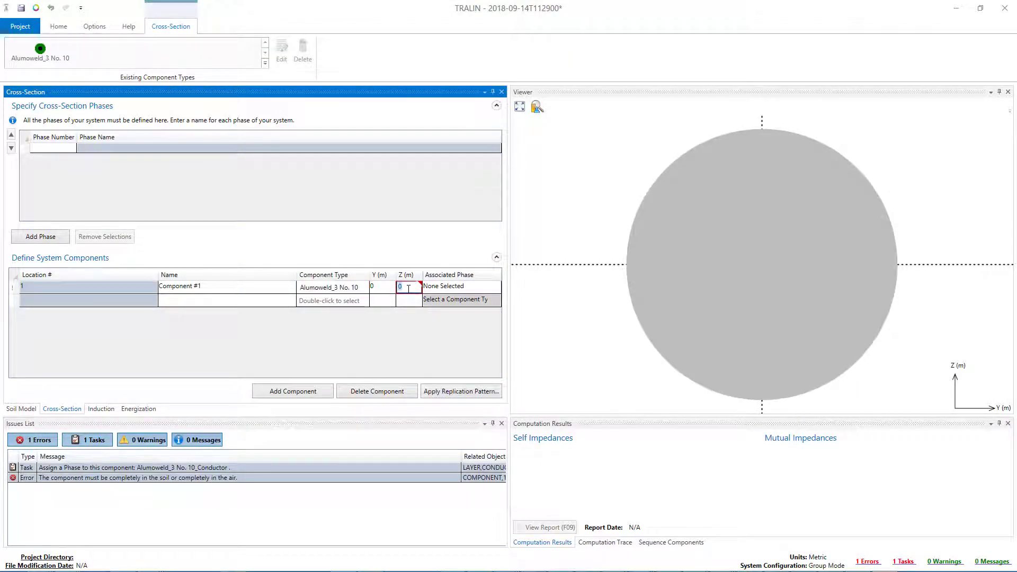
pyautogui.write('2')
pyautogui.click(404, 336)
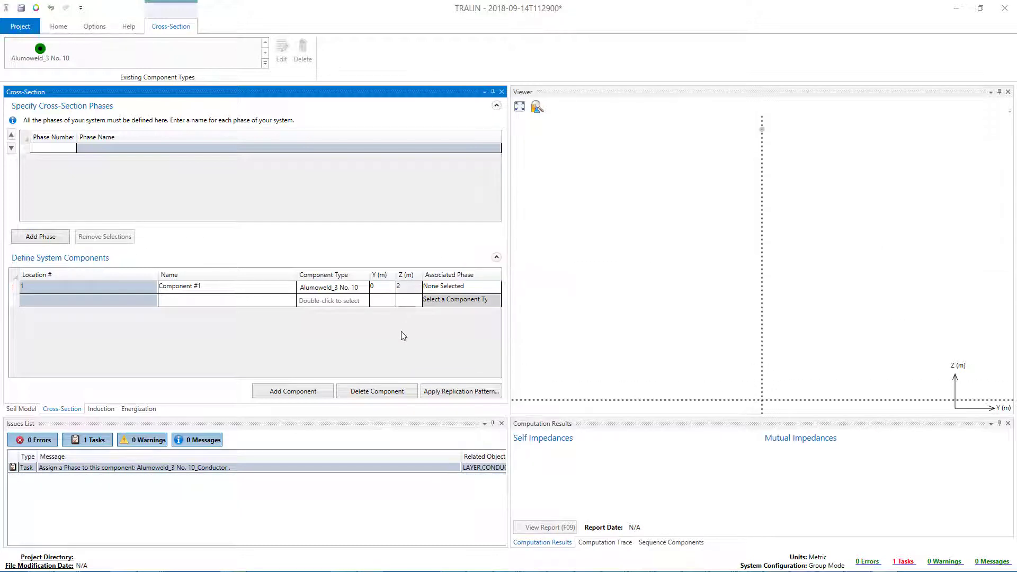